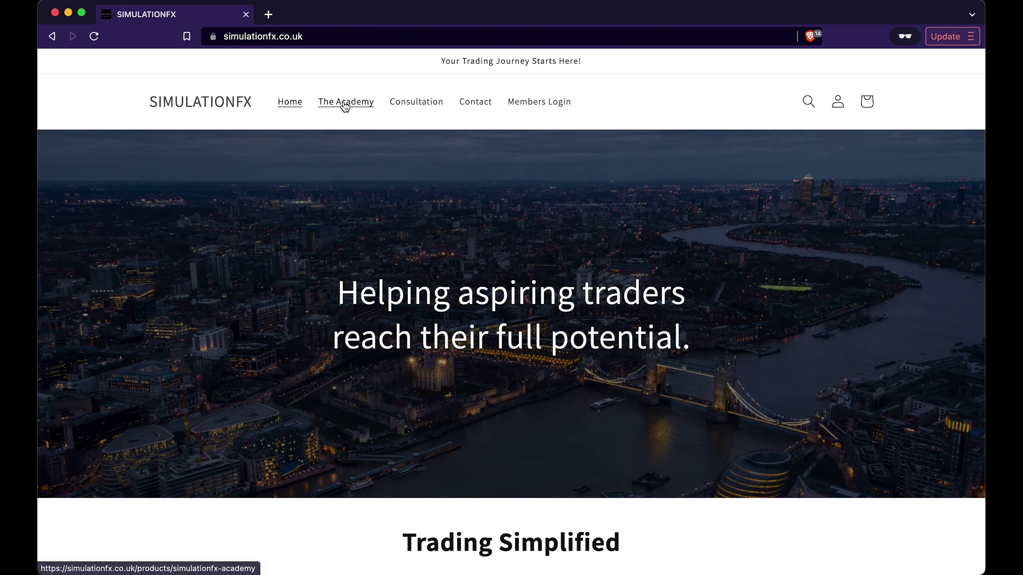
- Open The Academy page on SimulationFX and scroll down through its Key Features list
left_click(342, 103)
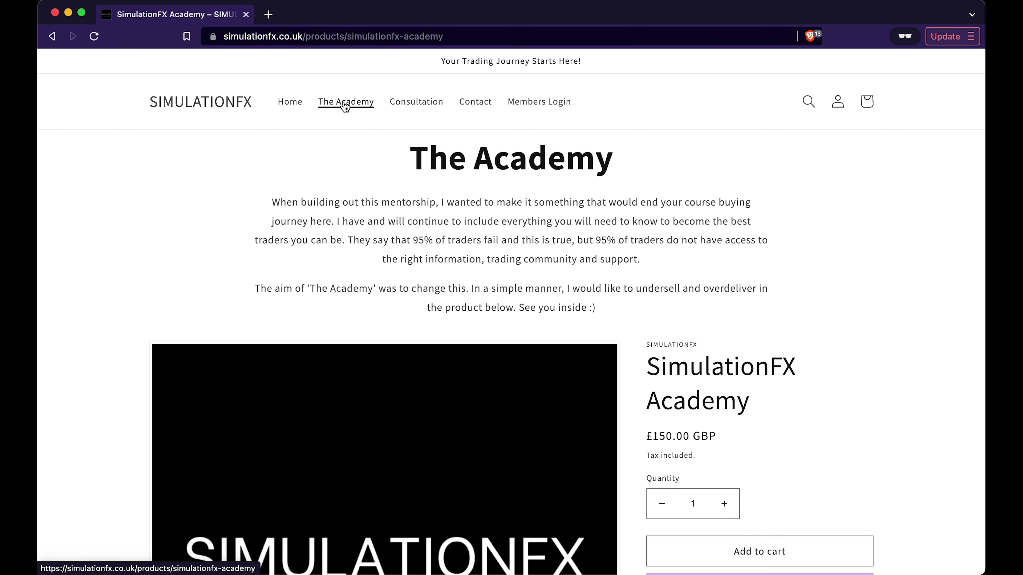
scroll(153, 229, "down", 6)
scroll(154, 232, "down", 15)
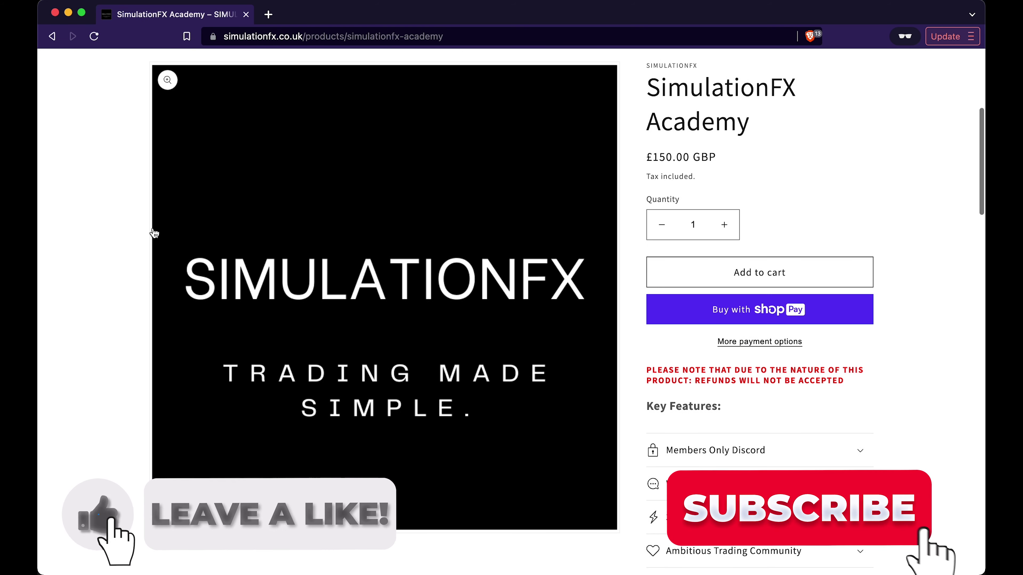
scroll(153, 228, "down", 5)
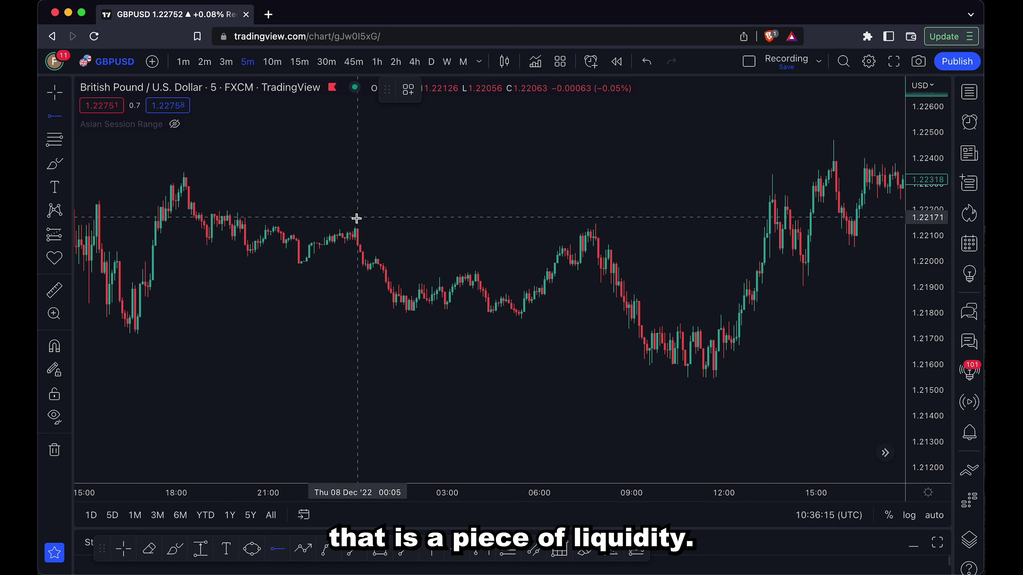
- Place a horizontal ray at the earlier swing high at 1.22132 and zoom to check it
left_click(355, 227)
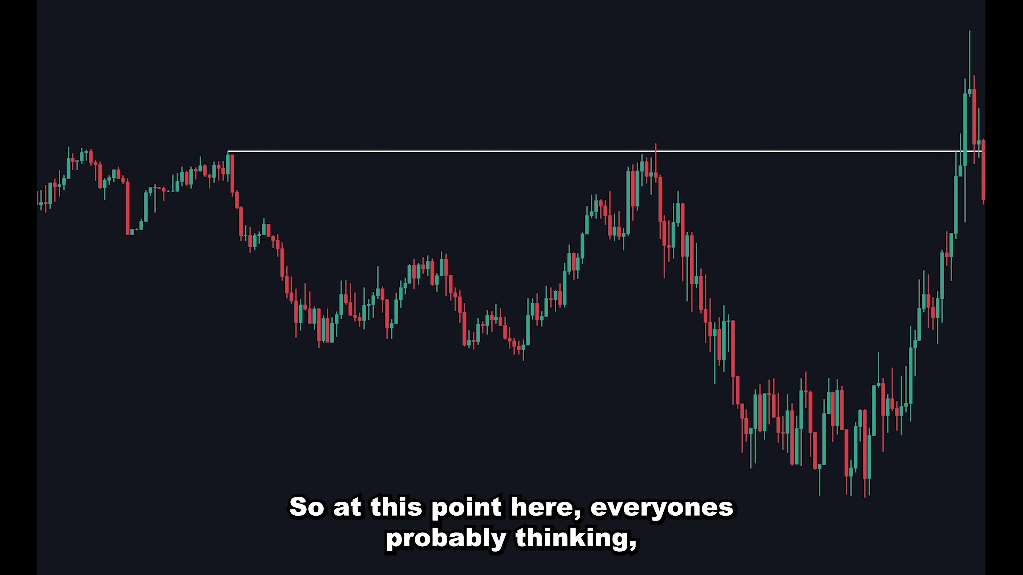
scroll(804, 259, "up", 2)
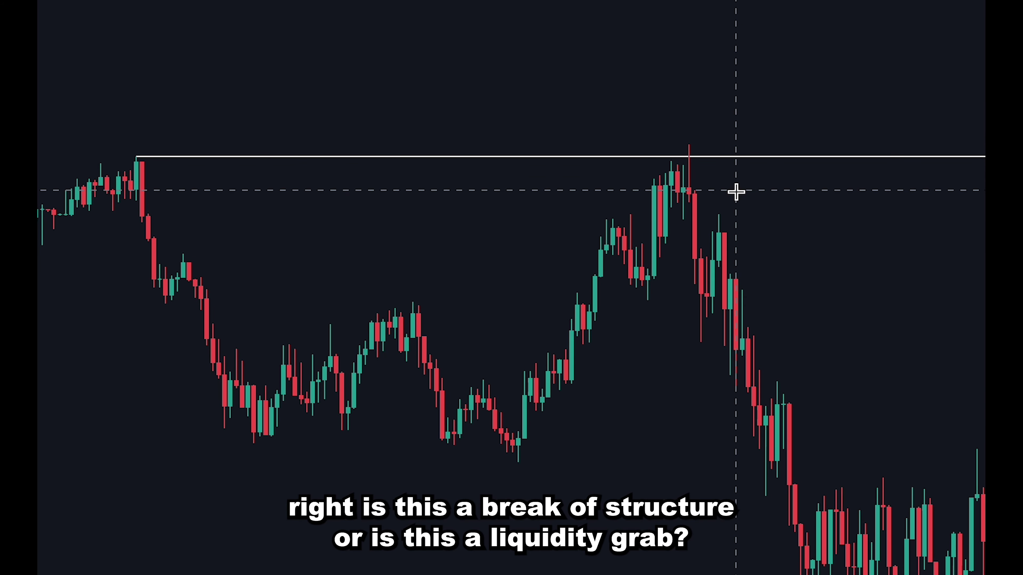
scroll(785, 314, "down", 2)
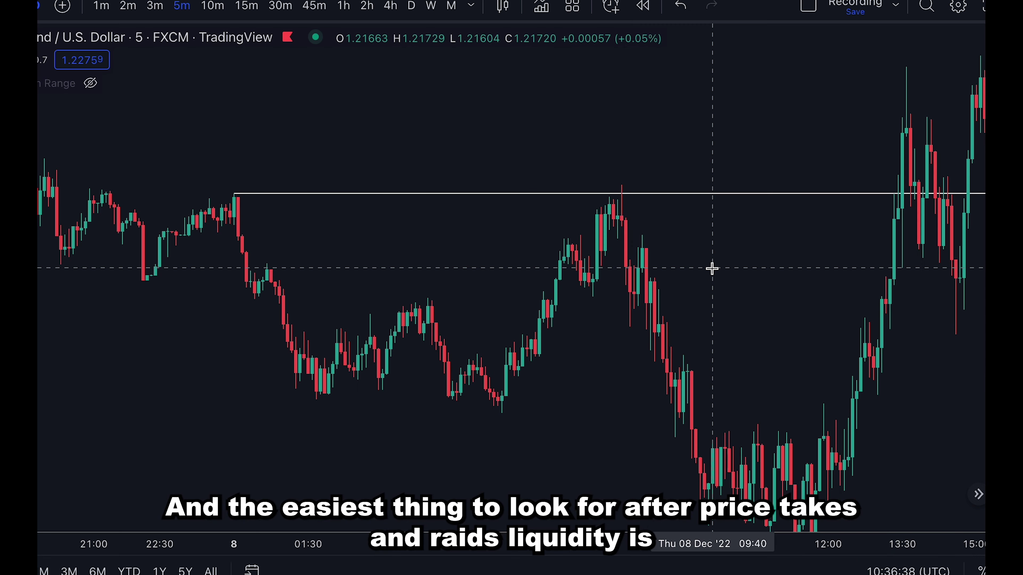
scroll(712, 269, "up", 1)
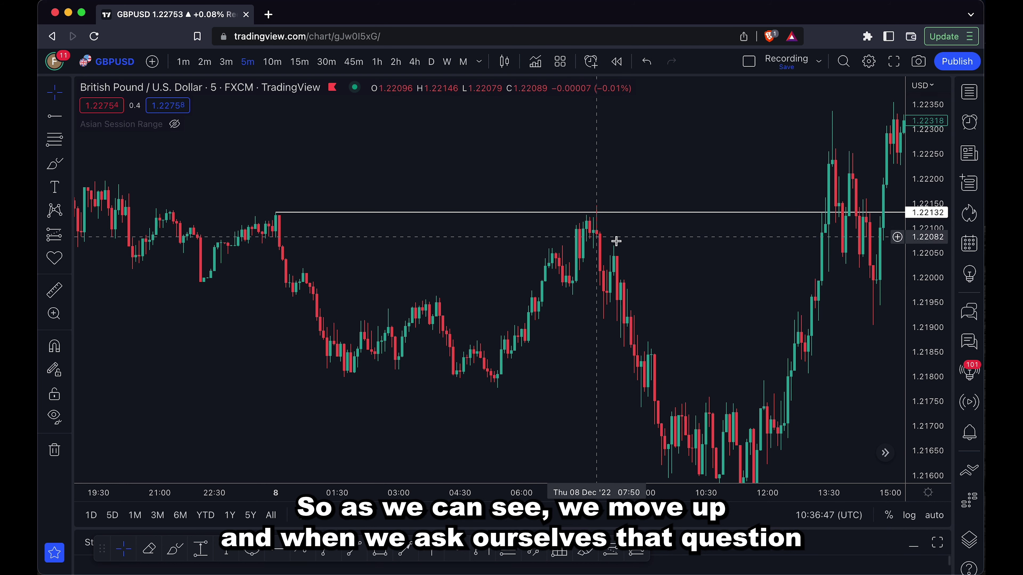
- Select the 1.22132 ray, re-centre the candles, and zoom out horizontally to reveal earlier bars
left_click(623, 216)
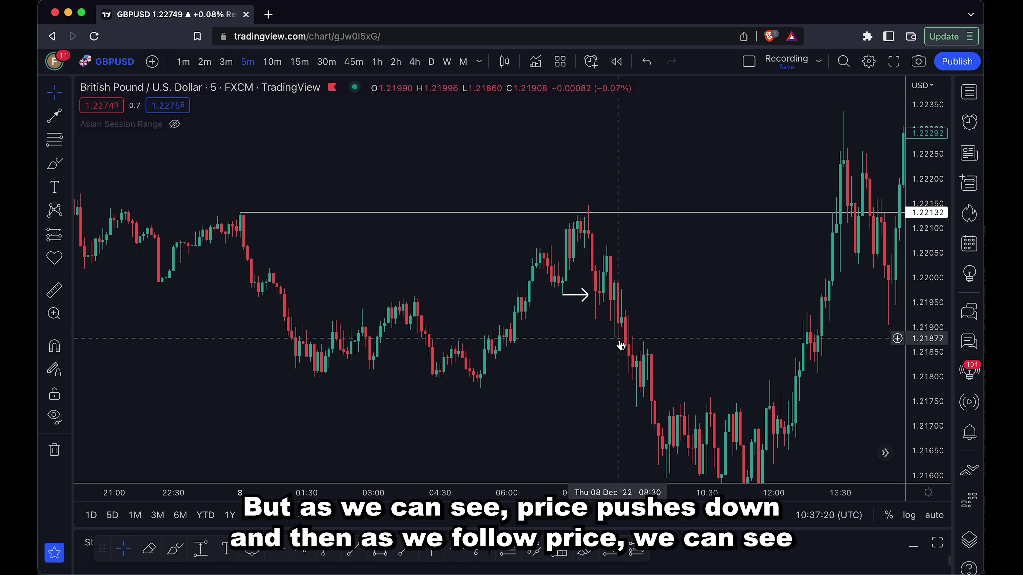
left_click_drag(657, 413, 658, 380)
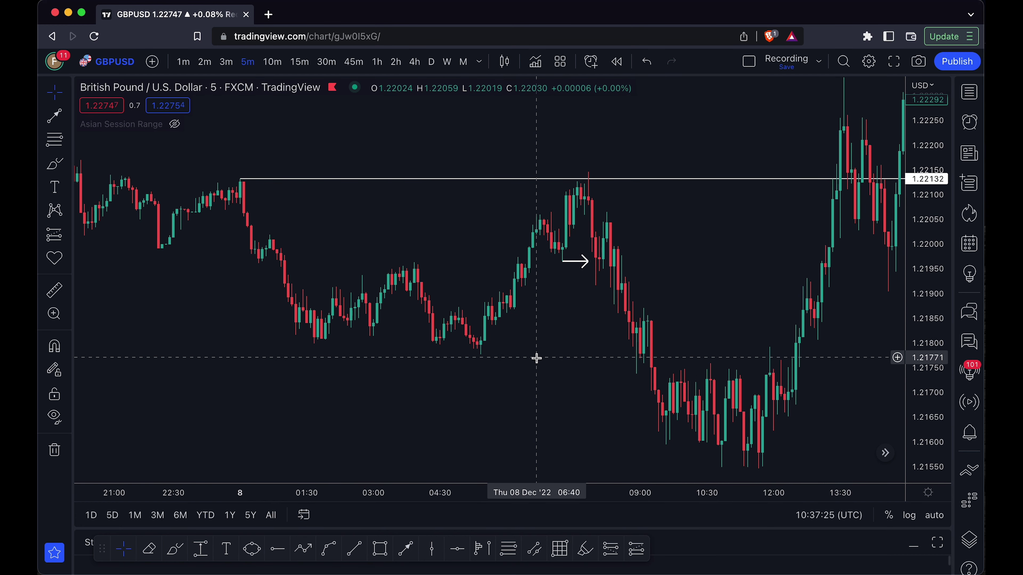
scroll(536, 357, "right", 3)
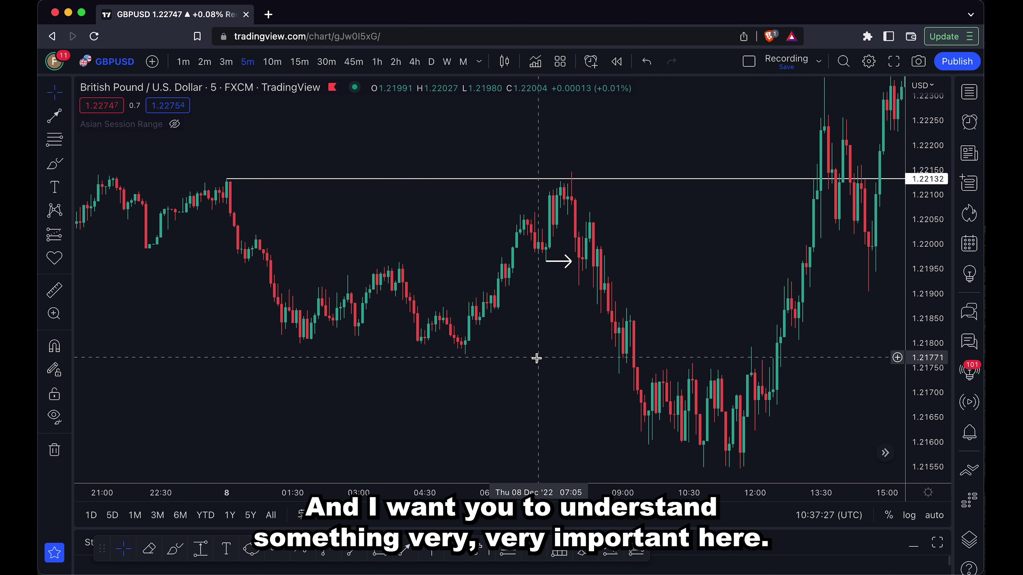
scroll(555, 297, "down", 2)
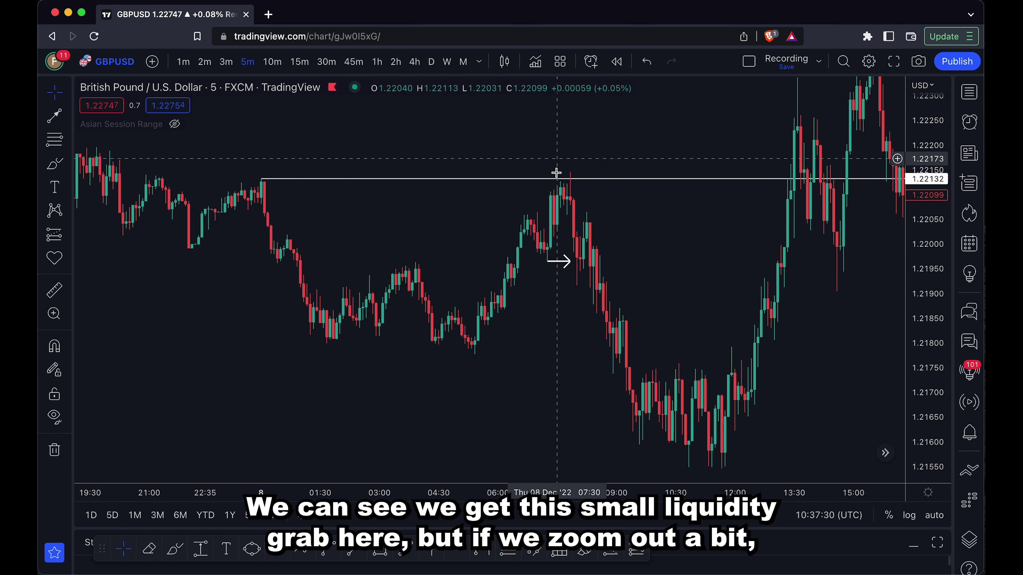
scroll(597, 290, "down", 4)
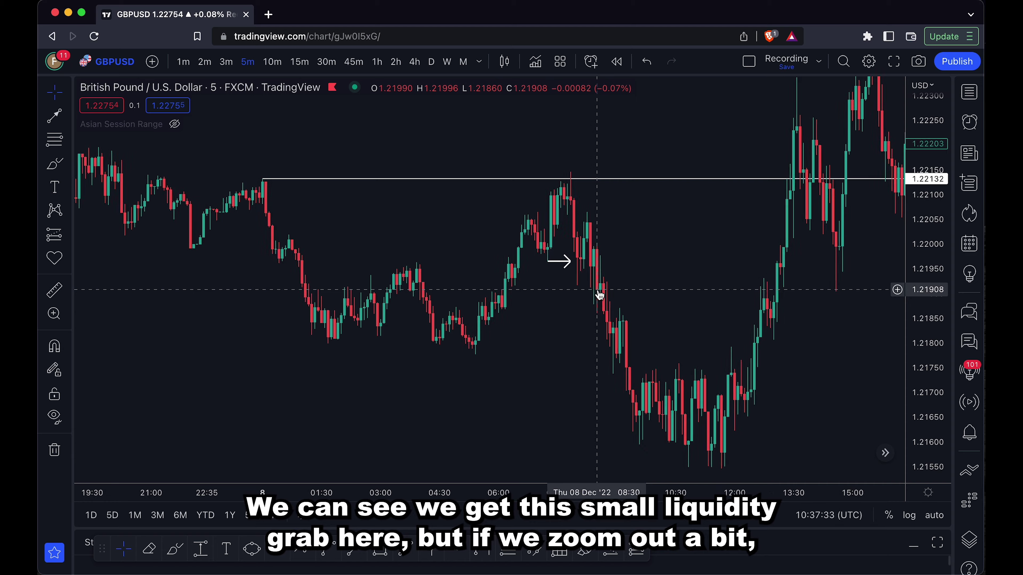
scroll(597, 290, "left", 3)
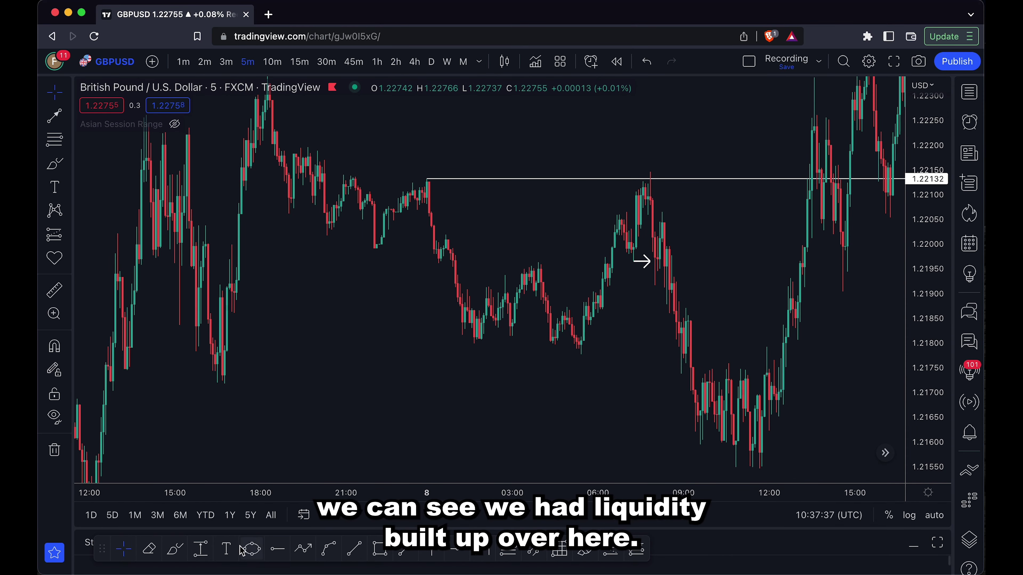
- Draw a trend line from the 16:15 low to the 06:45 low and apply the $ template
left_click(351, 551)
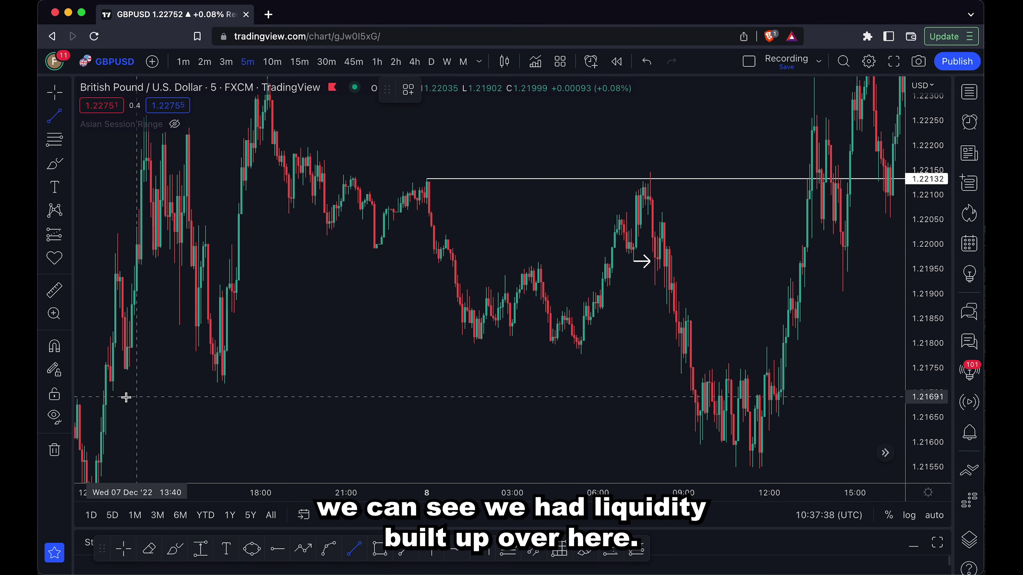
left_click(209, 396)
left_click(620, 358)
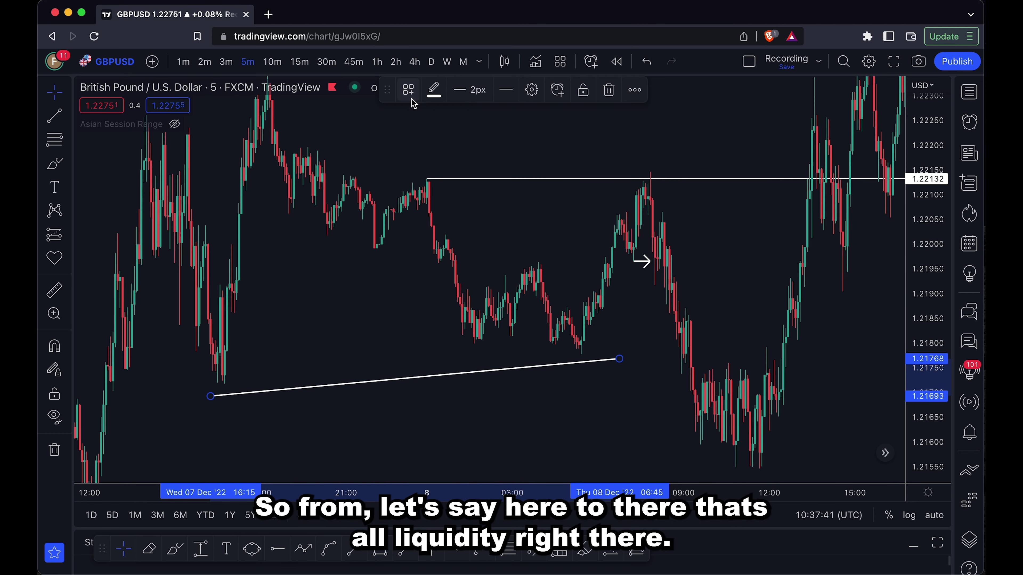
left_click(409, 90)
left_click(407, 165)
- Draw an arrow line from the 07:50 candle high rightward to about 12:55
scroll(660, 107, "right", 3)
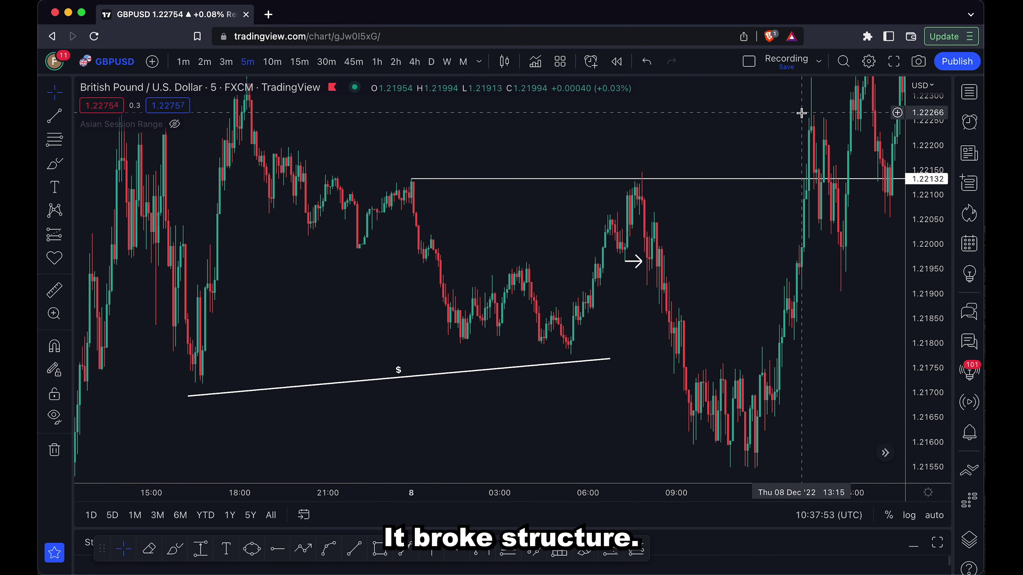
key("alt+t")
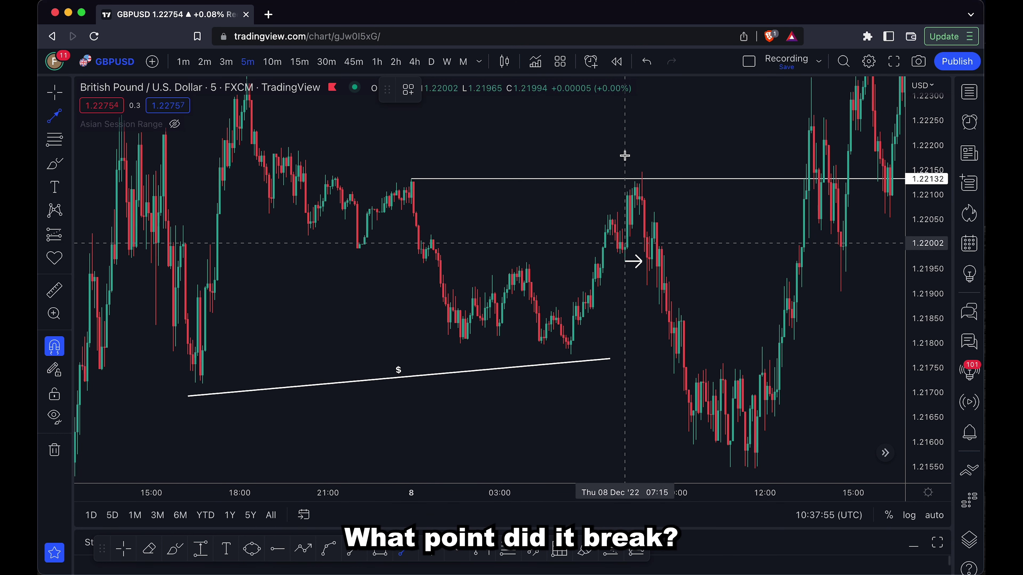
left_click(641, 166)
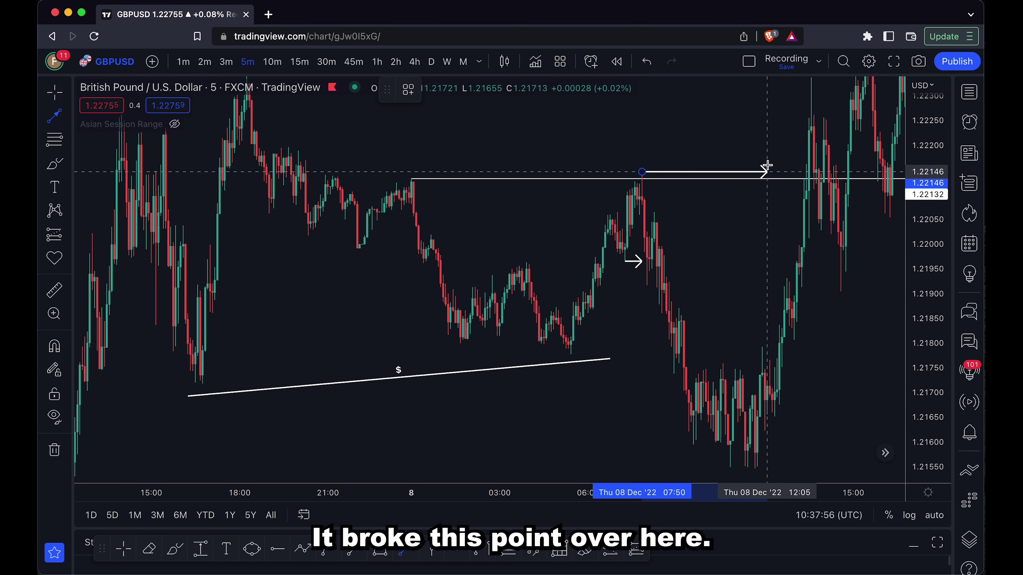
left_click(791, 163)
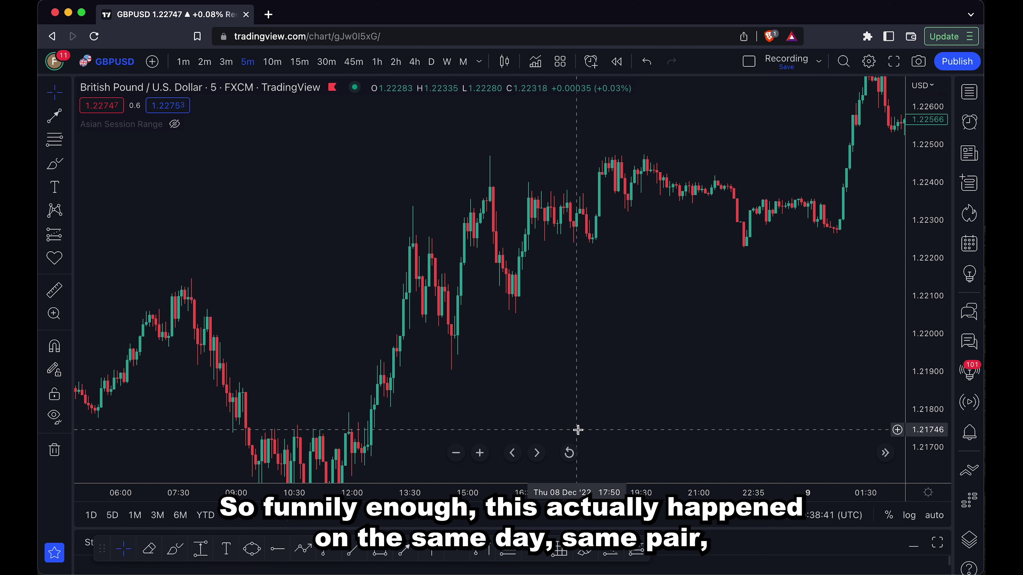
- Pan to the later session and draw a rightward arrow from the 07:50 high near 1.22146 to 12:00
scroll(489, 313, "up", 1)
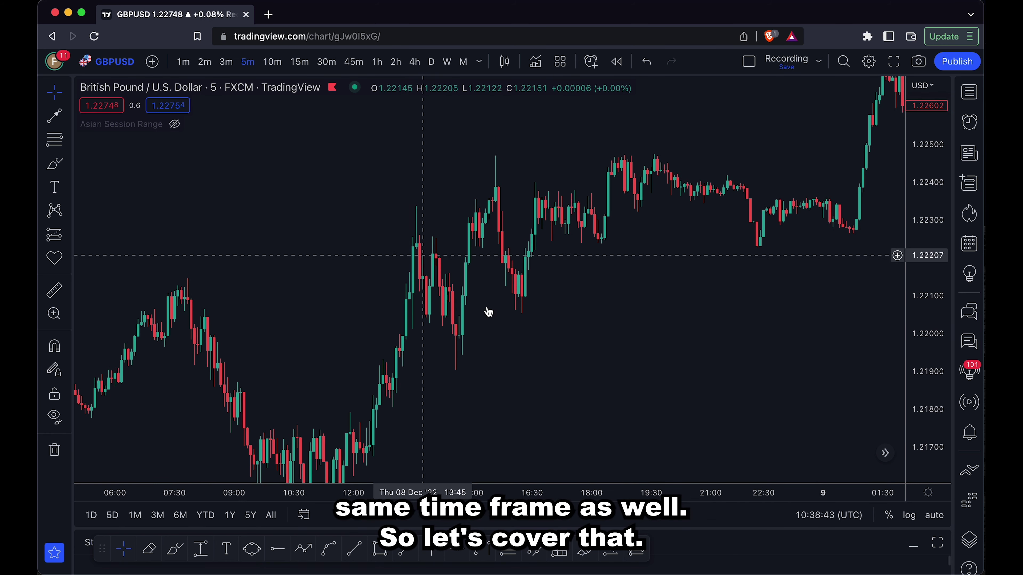
left_click_drag(489, 312, 489, 290)
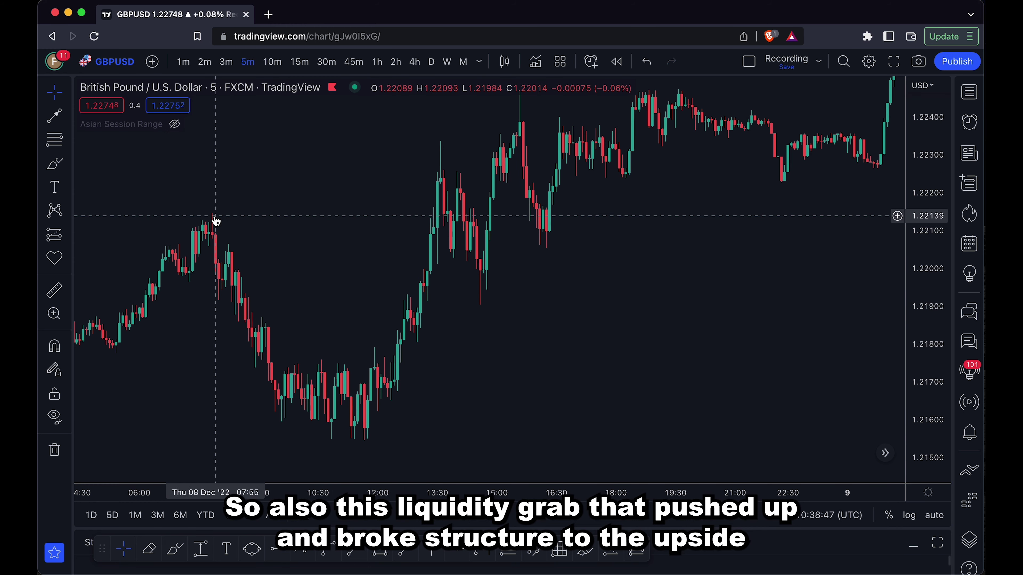
left_click(410, 555)
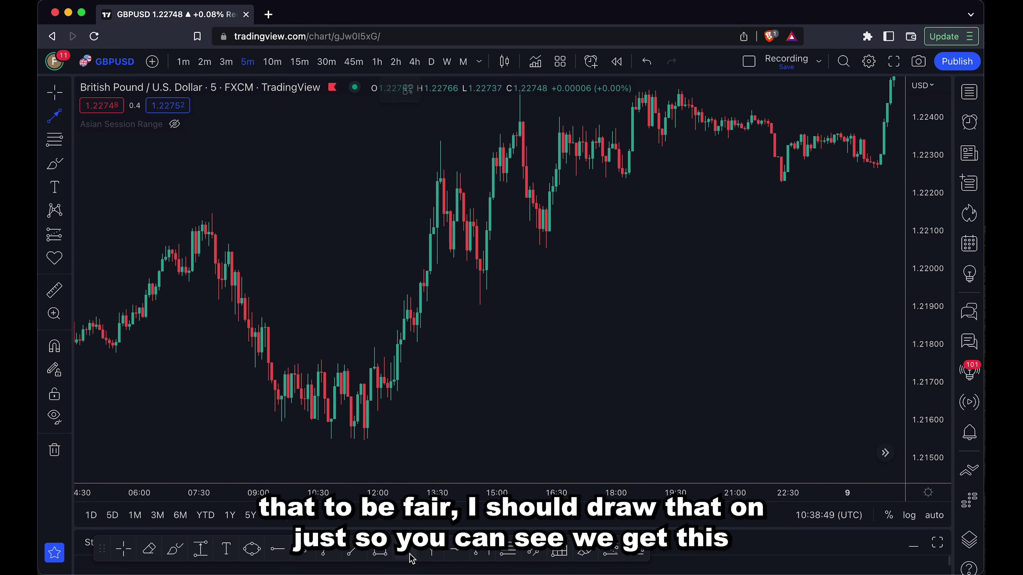
left_click(212, 213)
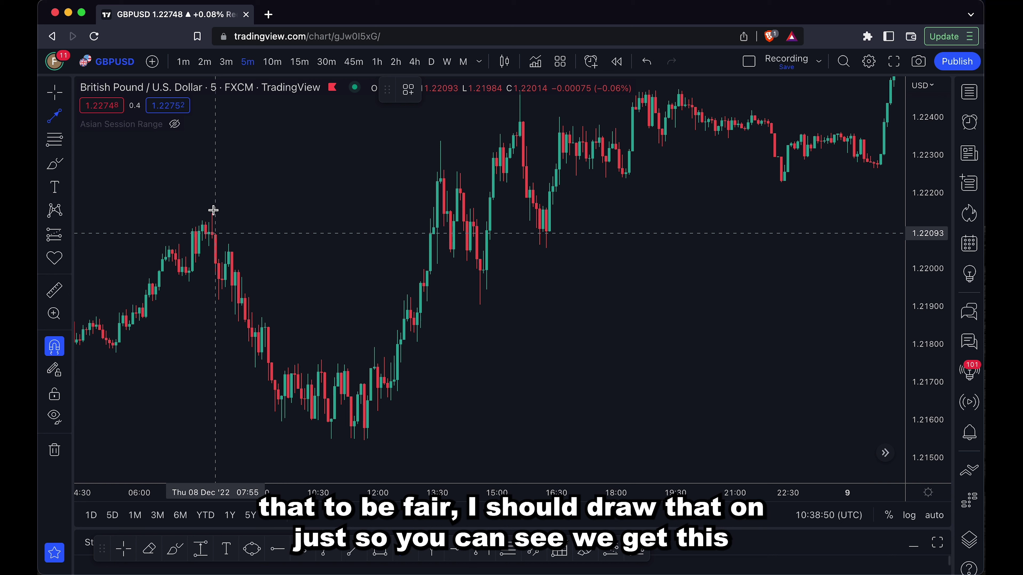
left_click(377, 218)
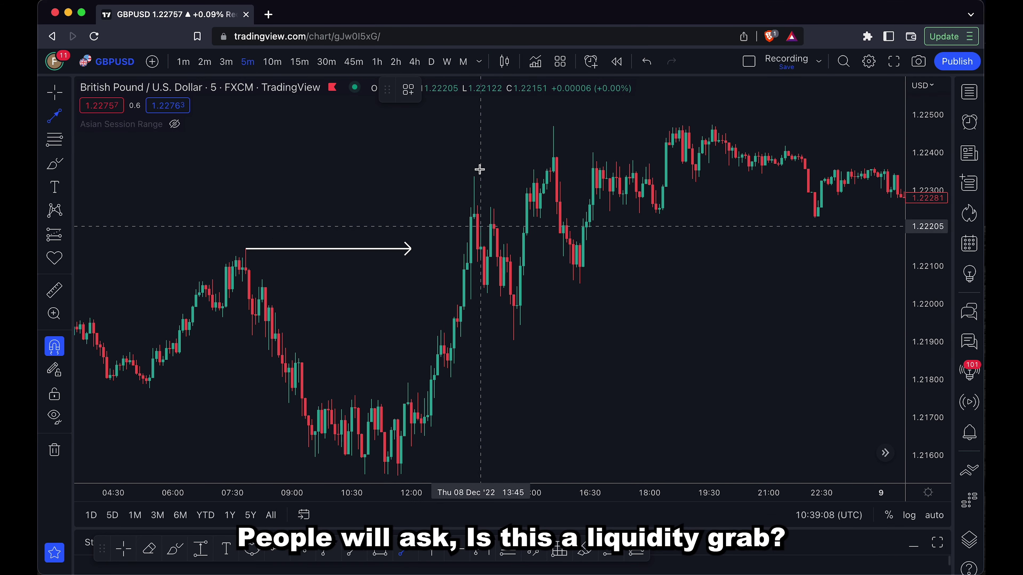
left_click(473, 176)
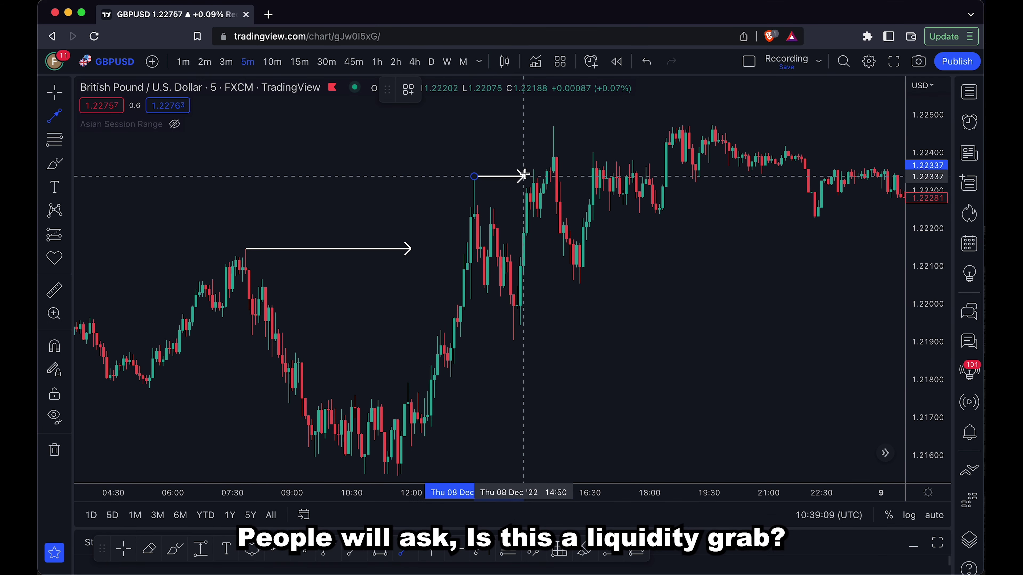
left_click(523, 176)
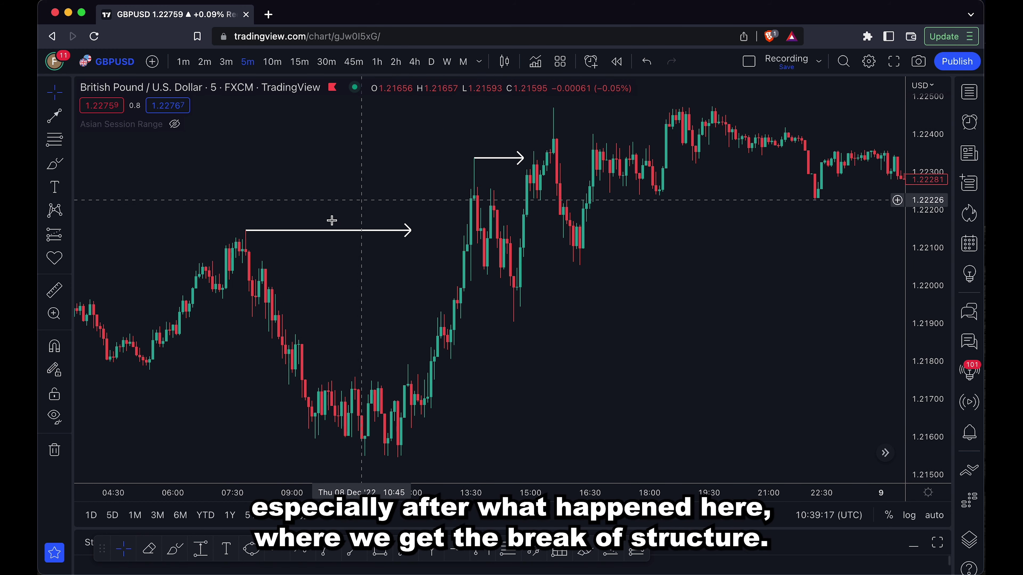
scroll(309, 286, "down", 2)
left_click(436, 231)
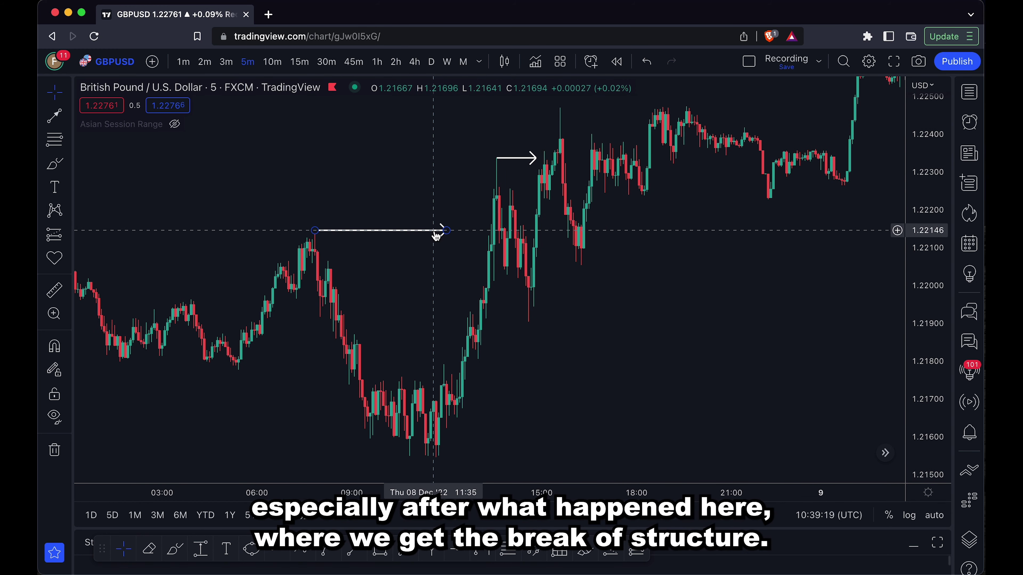
scroll(432, 419, "up", 2)
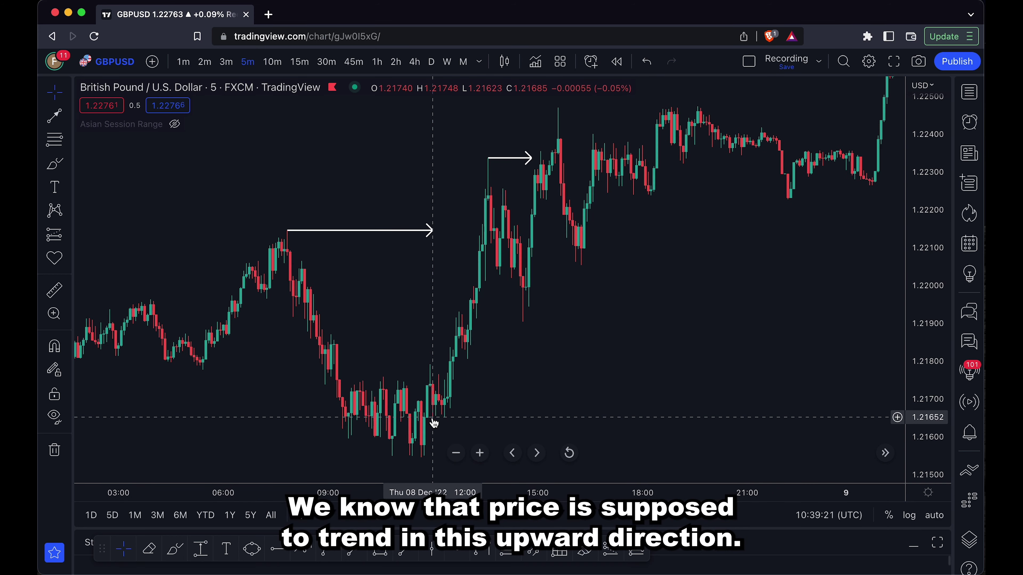
scroll(586, 299, "up", 2)
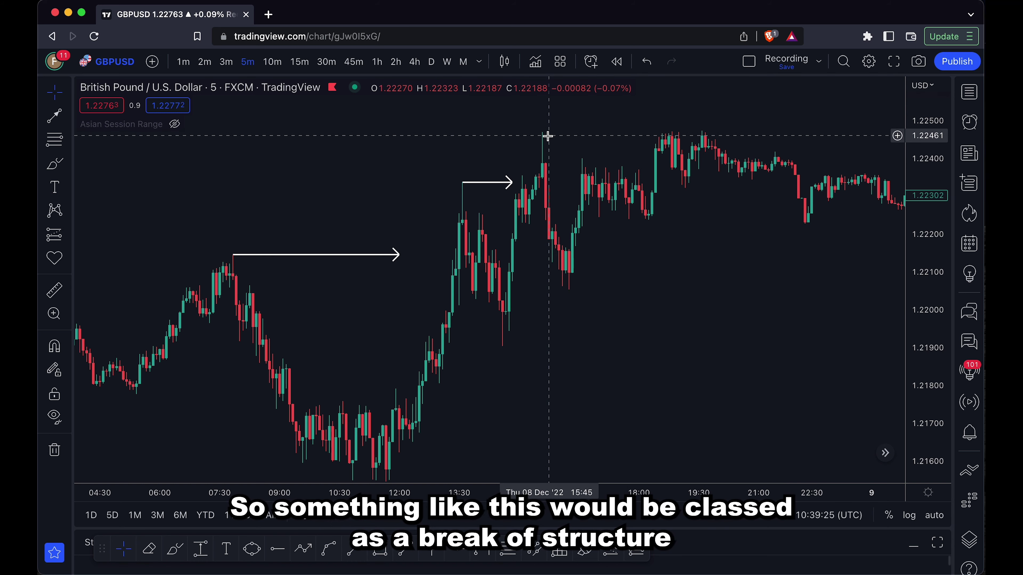
scroll(549, 137, "up", 1)
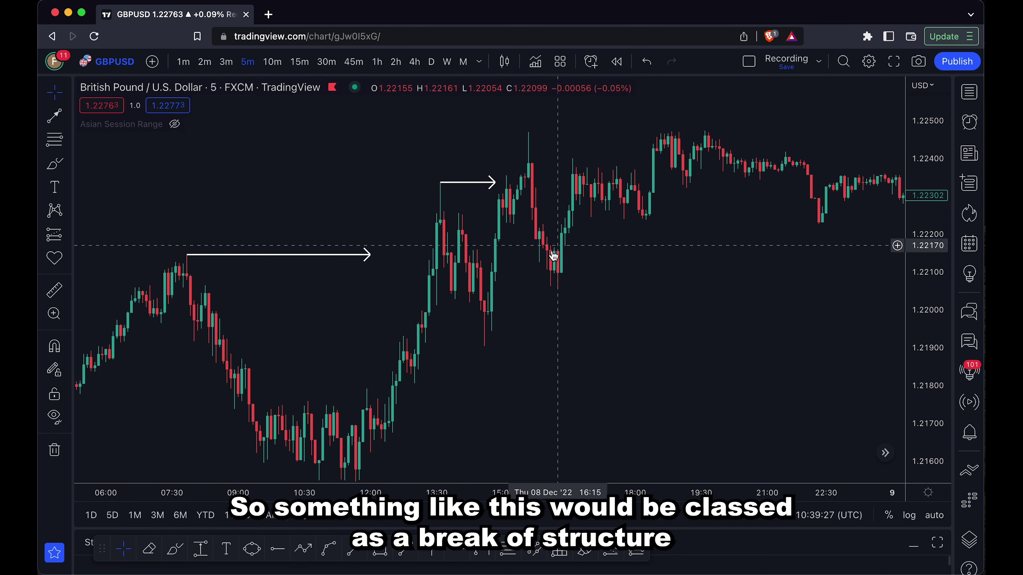
scroll(532, 148, "up", 1)
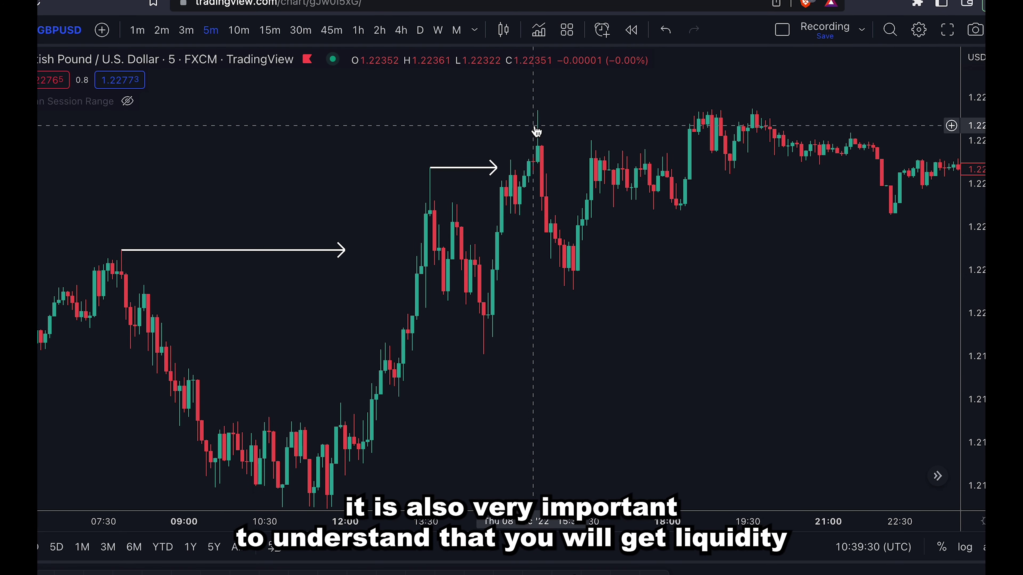
scroll(540, 137, "down", 5)
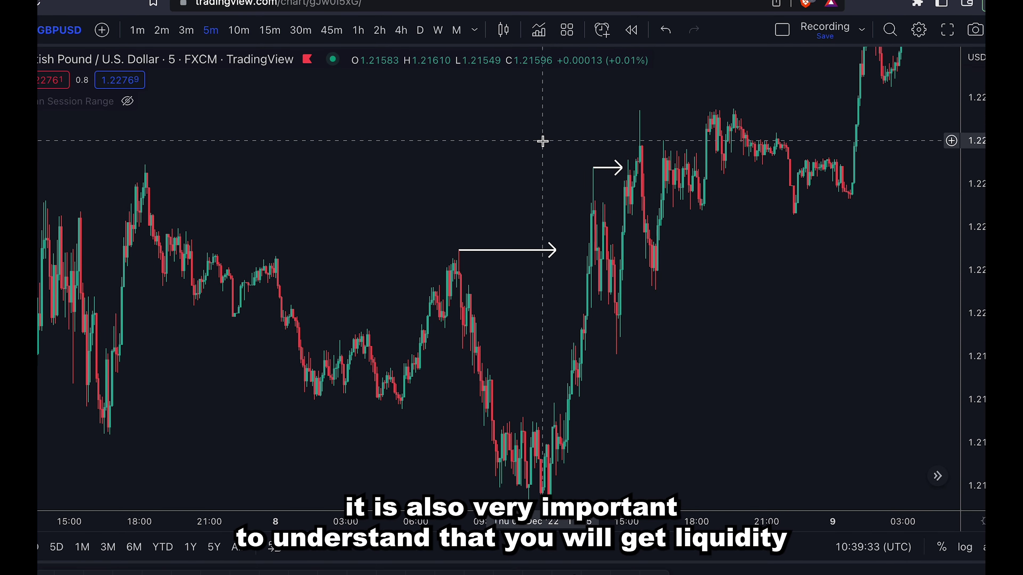
- Delete the upper break arrow and draw a horizontal line from the 7 Dec high across to 8 Dec
left_click(610, 168)
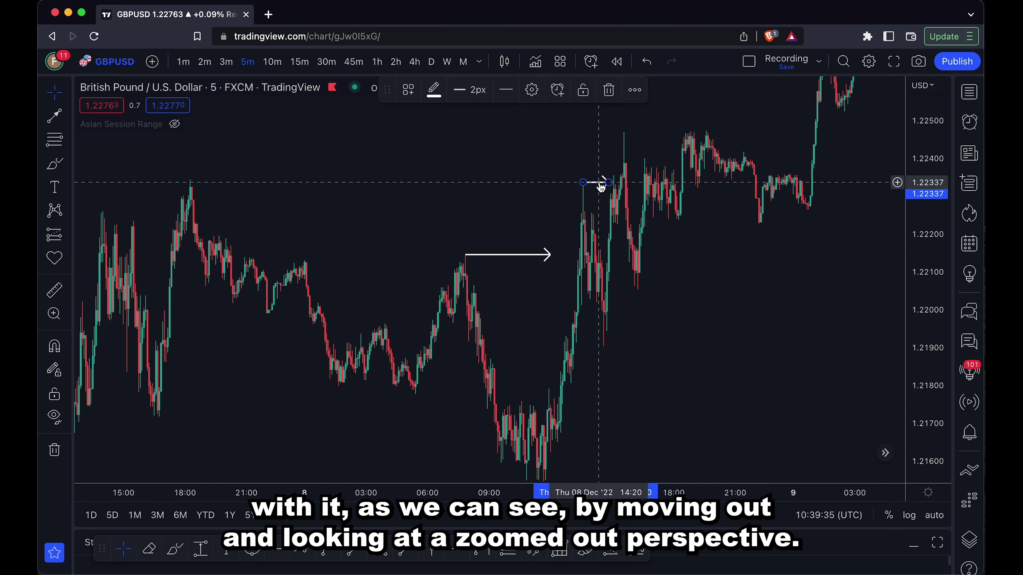
key("Delete")
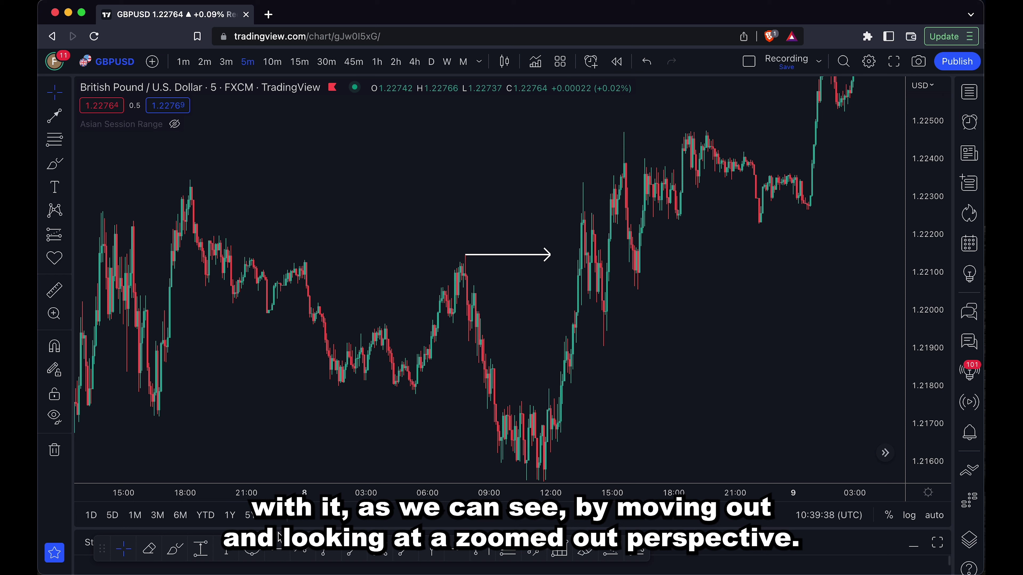
left_click(186, 177)
left_click(604, 177)
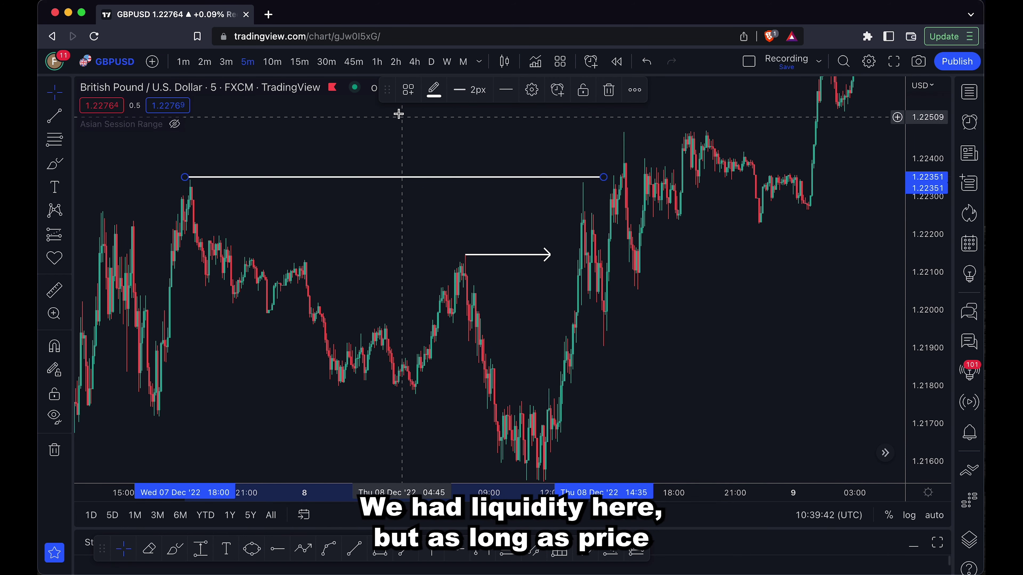
- Apply the $ template to the new line near 1.2233 and zoom to inspect it
left_click(407, 89)
left_click(423, 170)
scroll(711, 305, "up", 3)
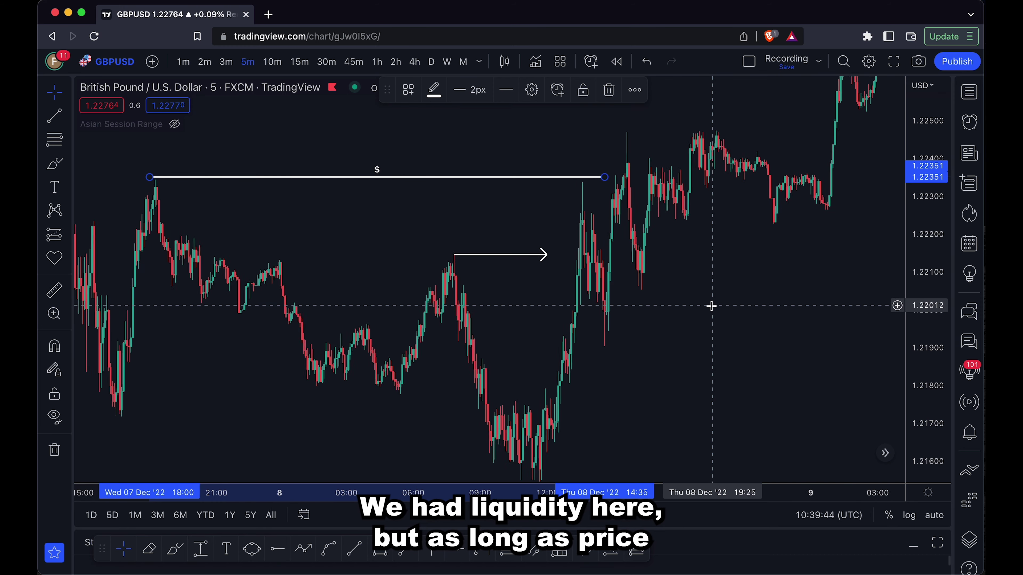
scroll(710, 305, "up", 2)
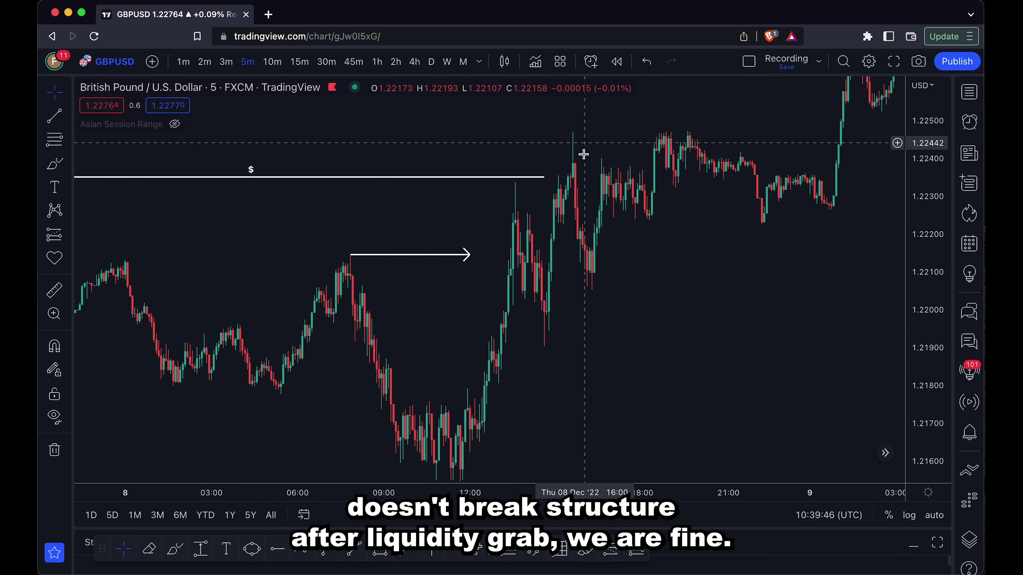
scroll(596, 338, "up", 3)
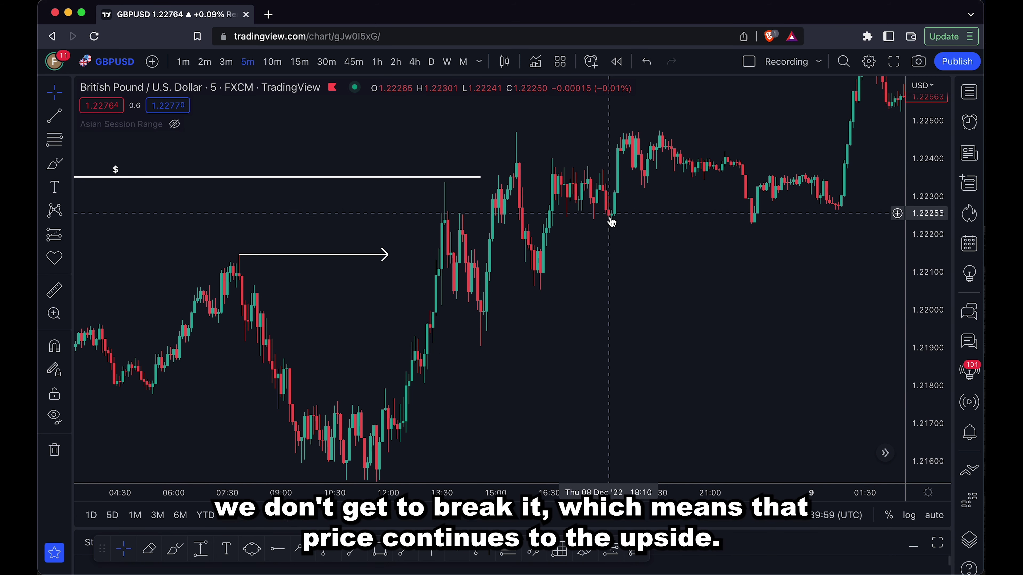
scroll(637, 278, "down", 3)
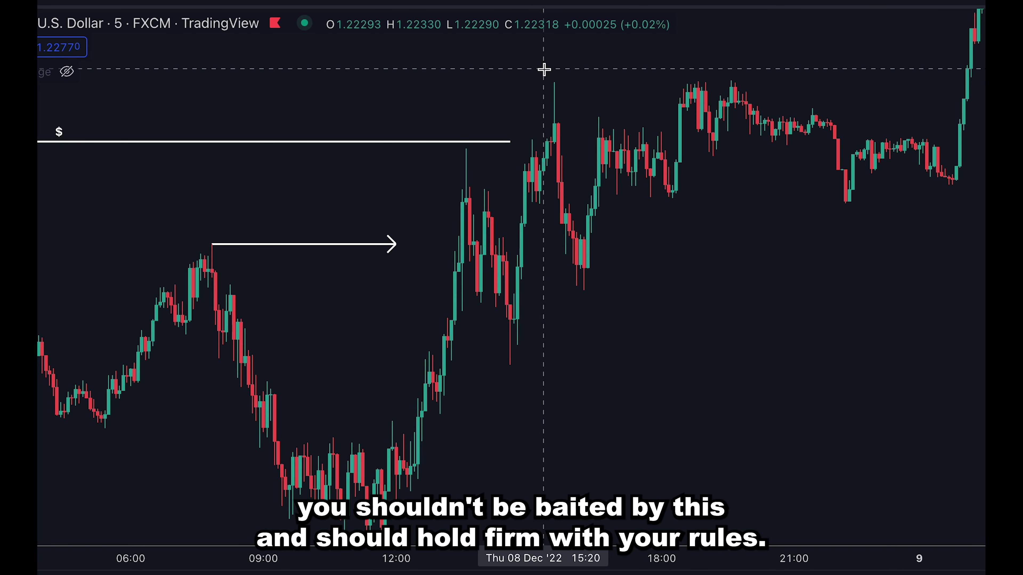
scroll(558, 73, "up", 1)
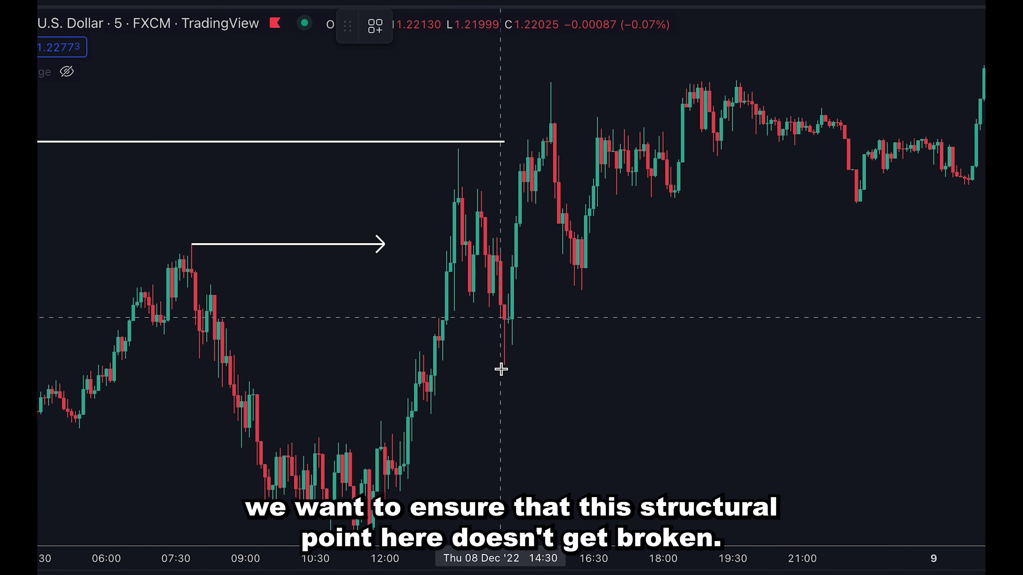
- Draw a rightward arrow from the 8 Dec pullback low, then pan to review later price action
left_click_drag(504, 370, 610, 367)
left_click(648, 457)
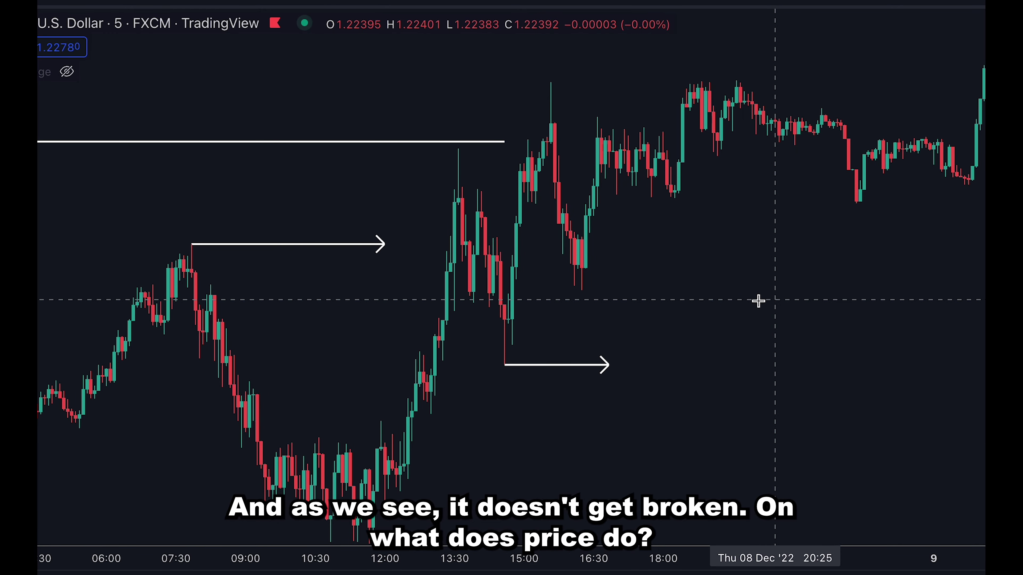
left_click_drag(756, 299, 655, 355)
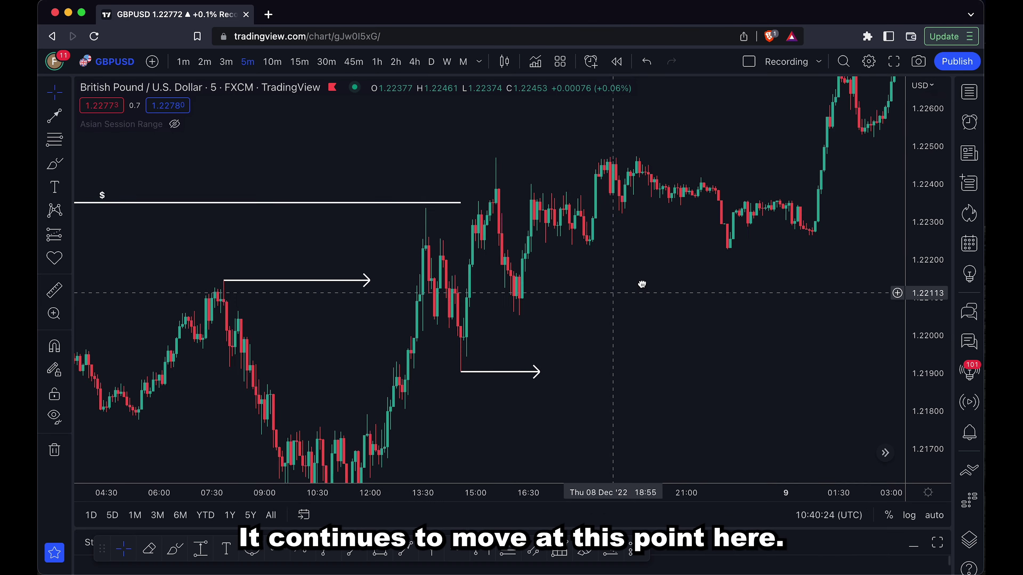
left_click_drag(614, 292, 649, 282)
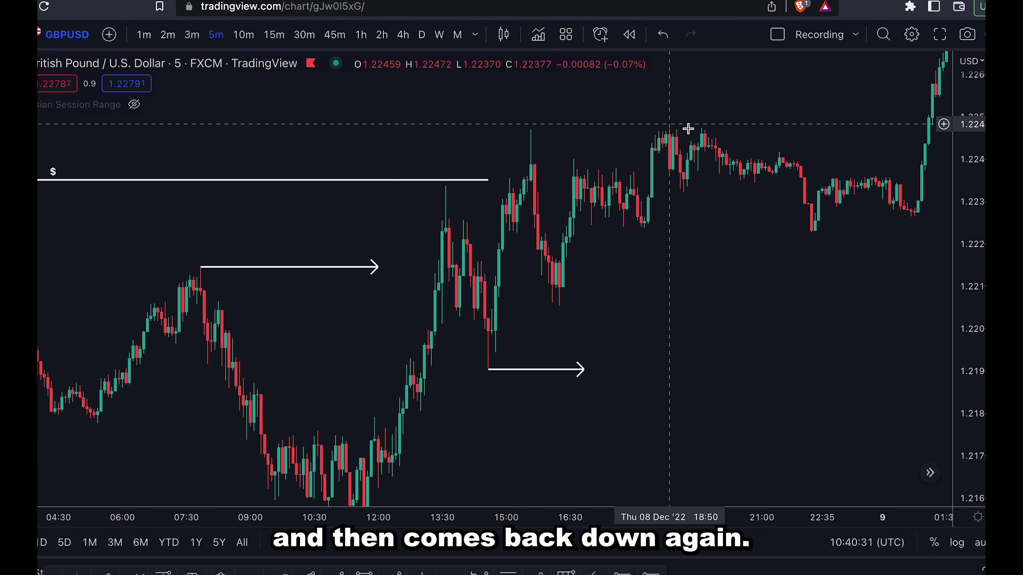
scroll(817, 233, "right", 2)
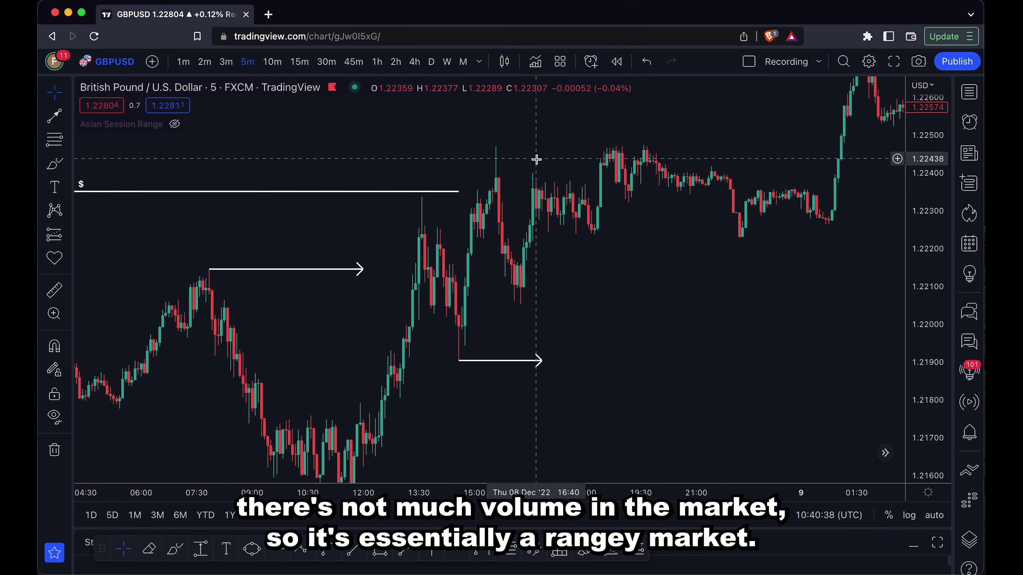
key("alt+shift+r")
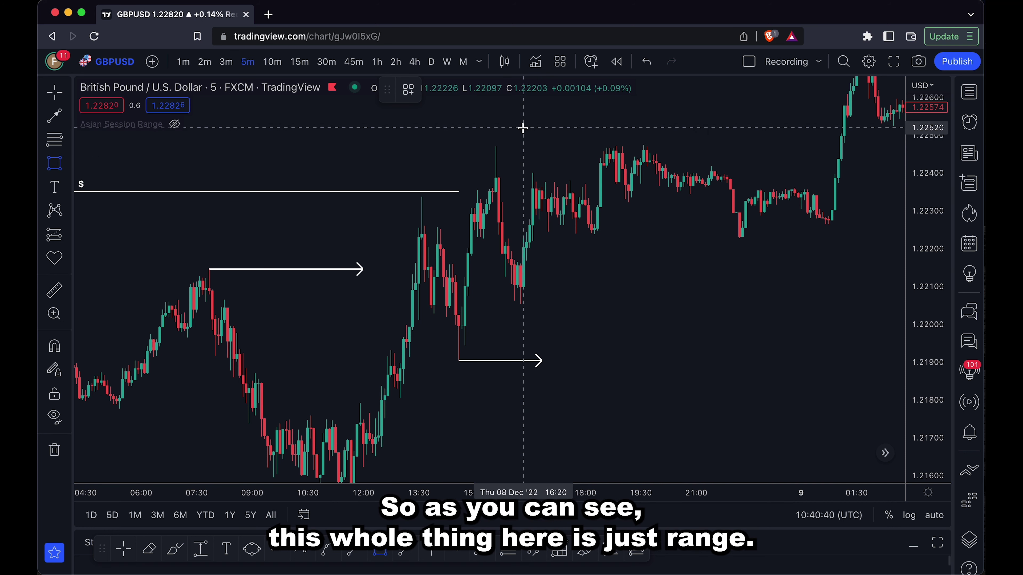
mouse_move(523, 128)
left_mouse_down()
mouse_move(748, 297)
mouse_move(849, 263)
mouse_move(853, 249)
left_mouse_up()
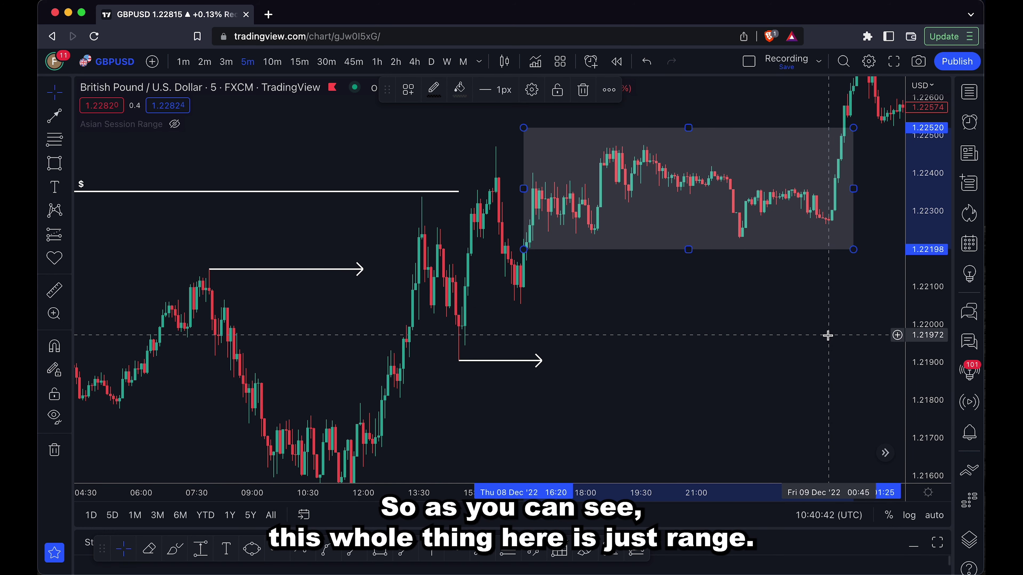
scroll(678, 336, "down", 3)
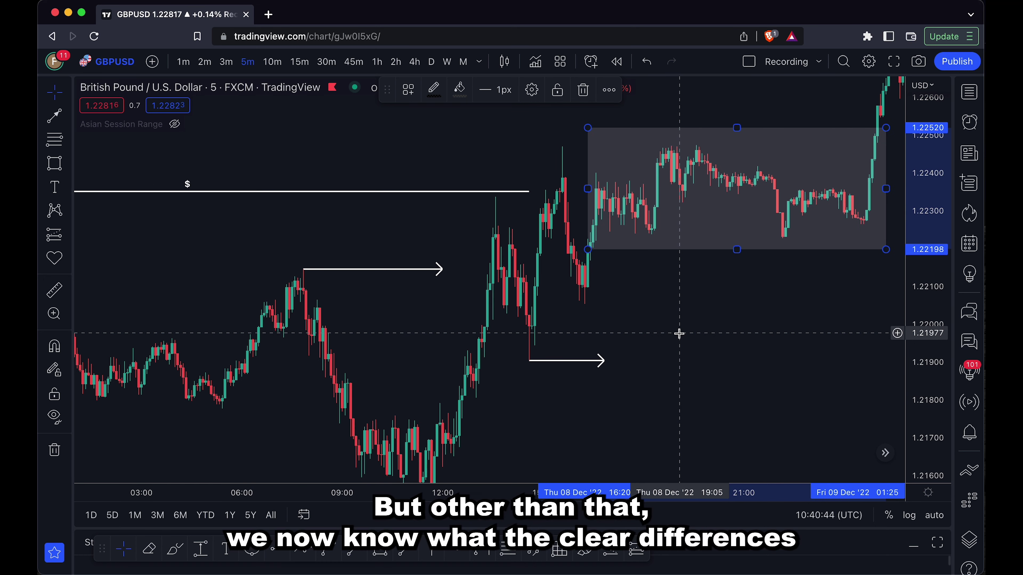
left_click(583, 91)
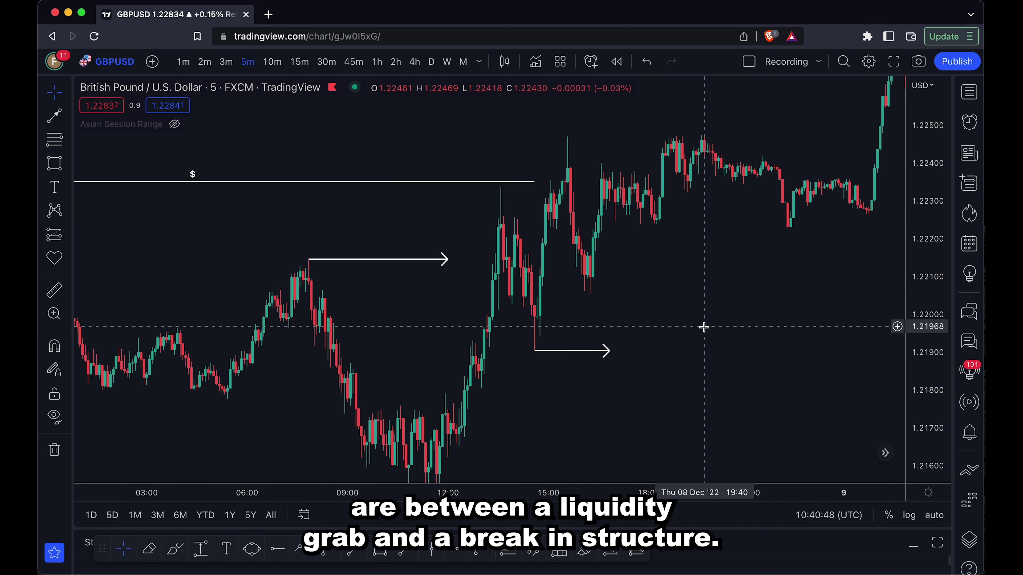
scroll(704, 327, "down", 2)
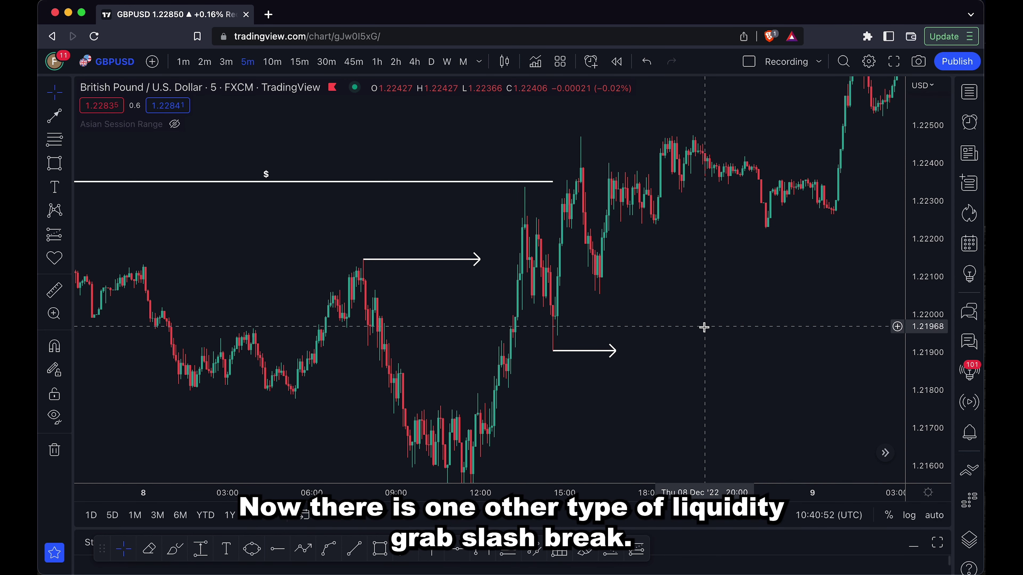
scroll(704, 327, "down", 2)
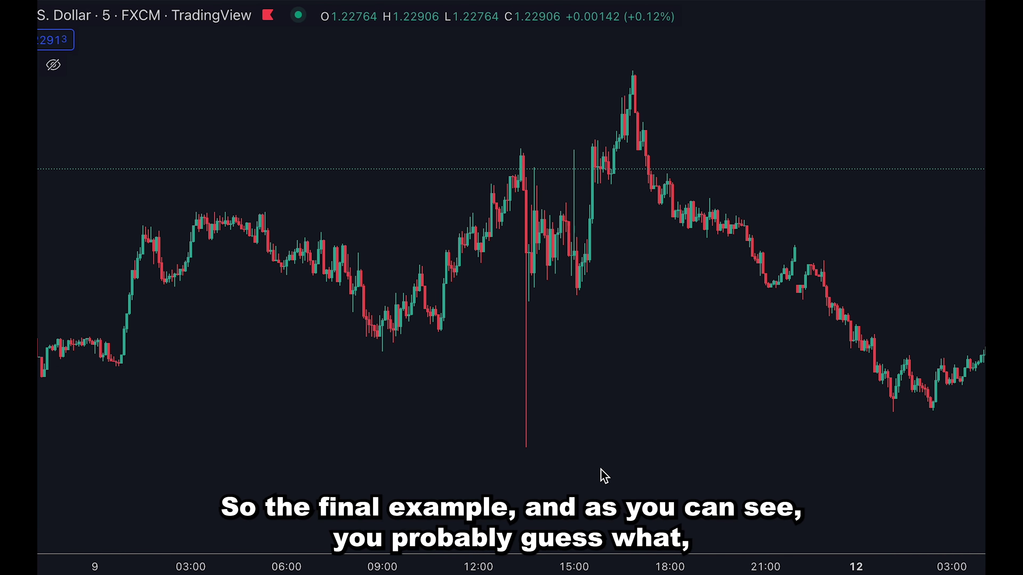
scroll(630, 426, "up", 2)
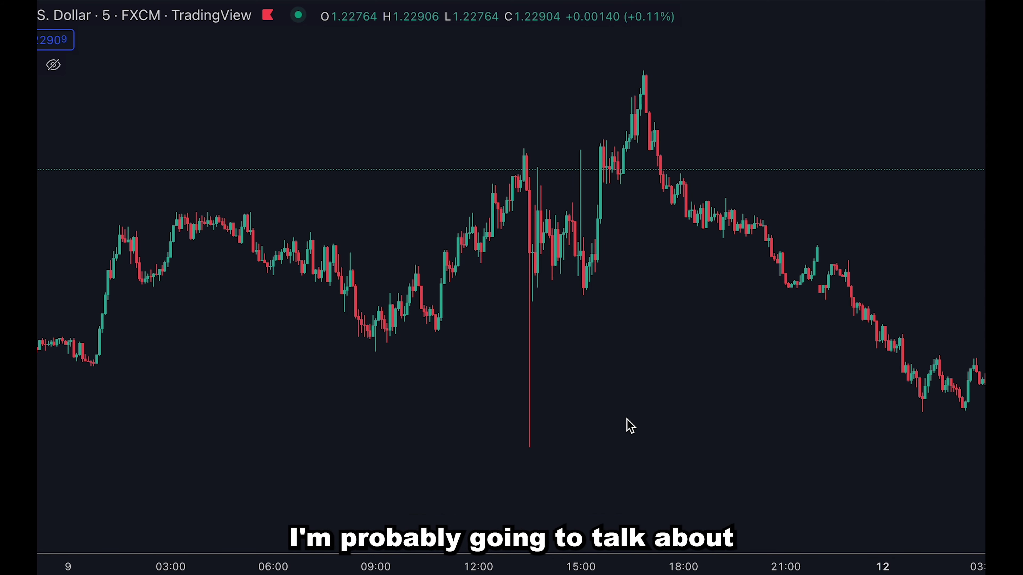
scroll(631, 427, "up", 1)
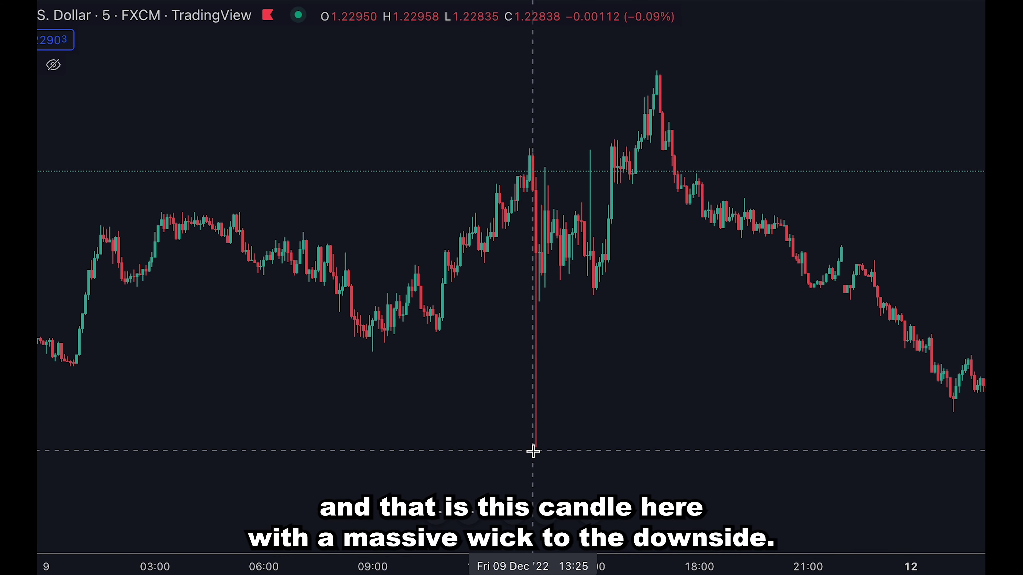
scroll(540, 217, "up", 1)
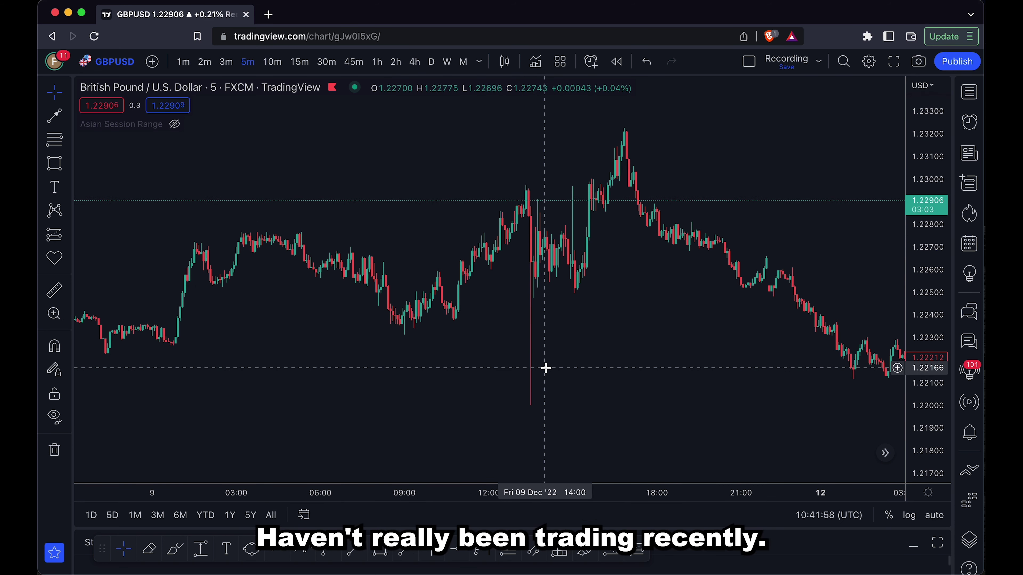
scroll(570, 395, "down", 5)
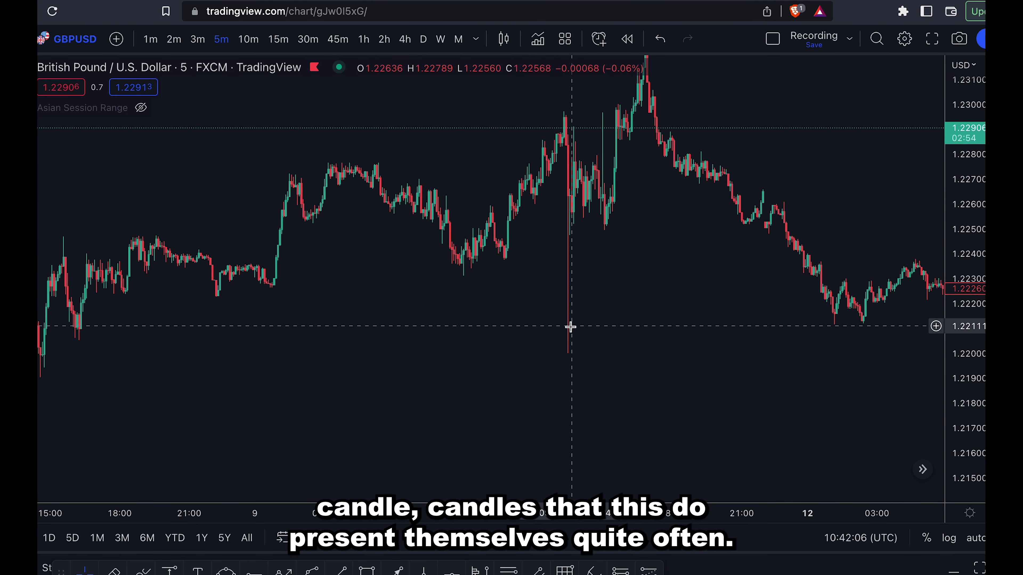
scroll(582, 325, "up", 2)
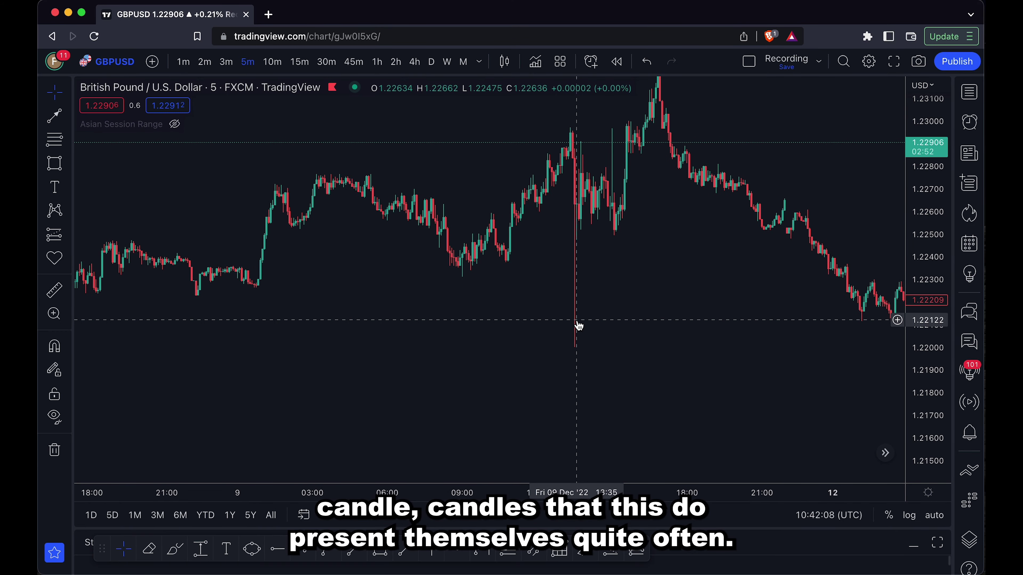
scroll(577, 322, "up", 2)
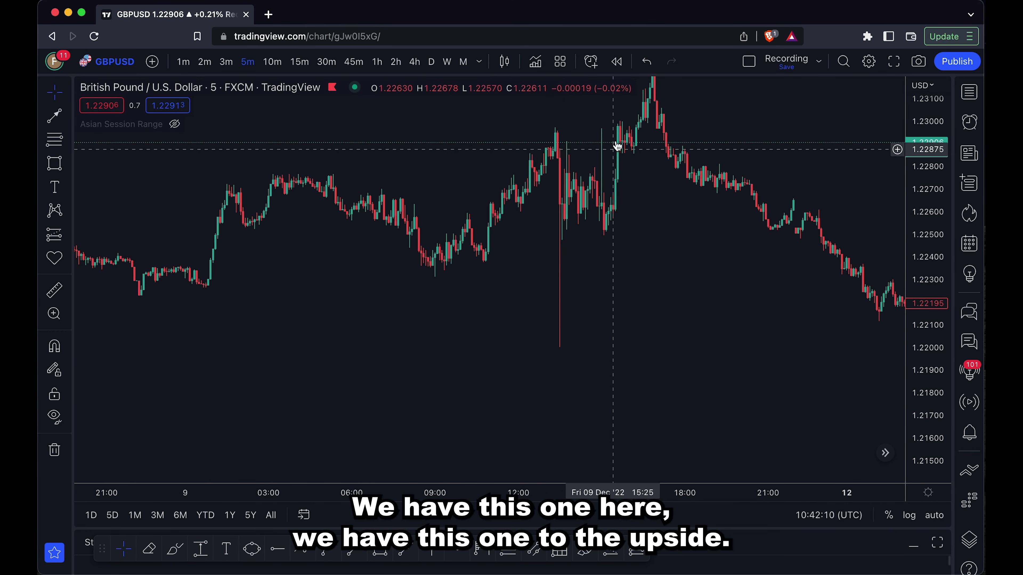
scroll(606, 297, "down", 2)
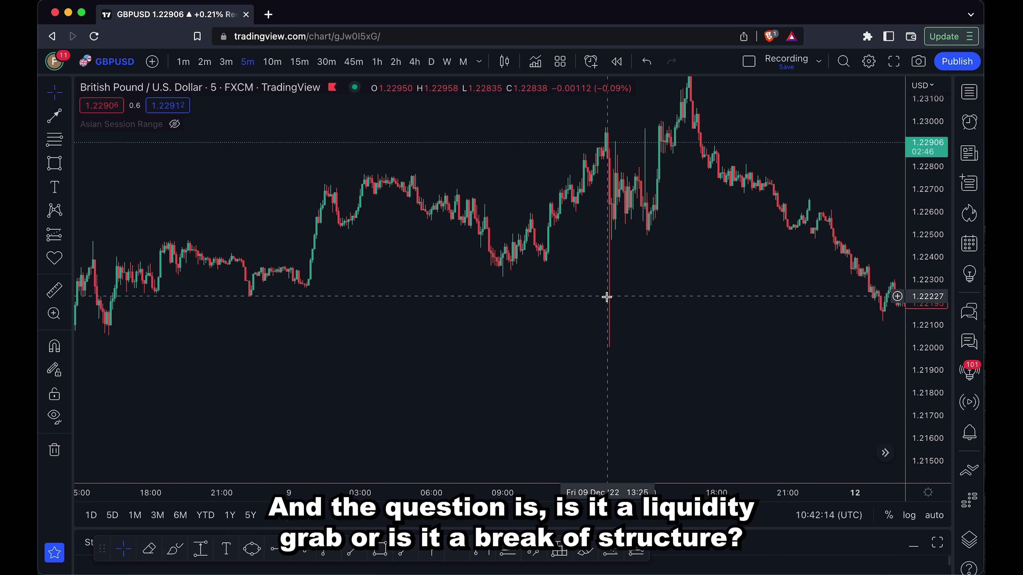
scroll(628, 316, "up", 2)
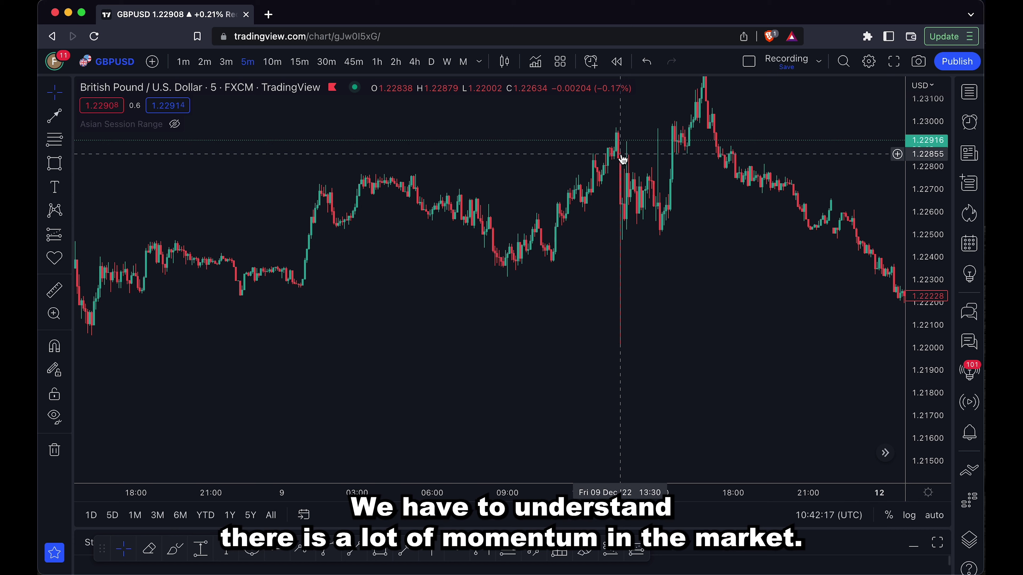
scroll(618, 361, "down", 1)
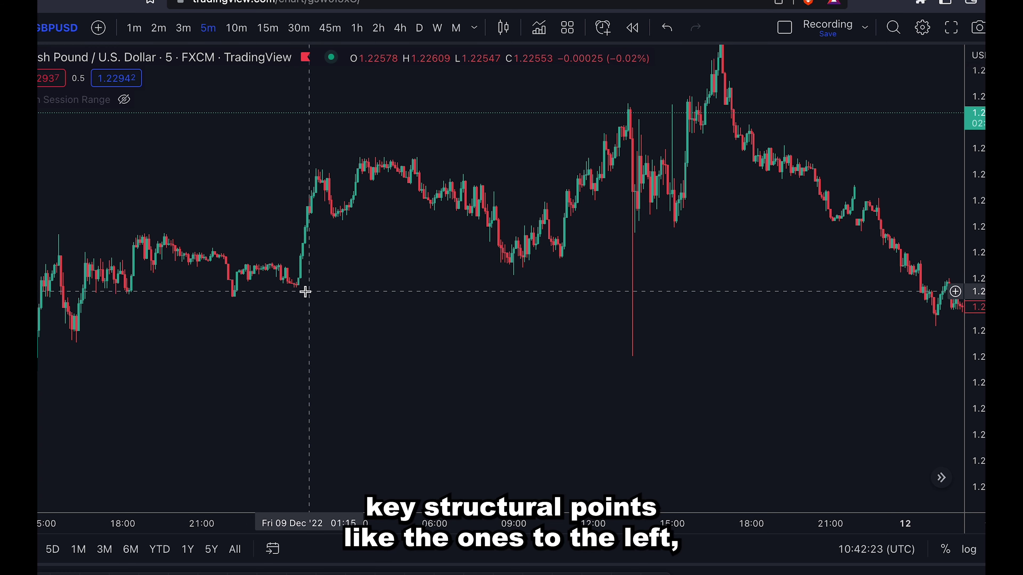
scroll(121, 326, "down", 2)
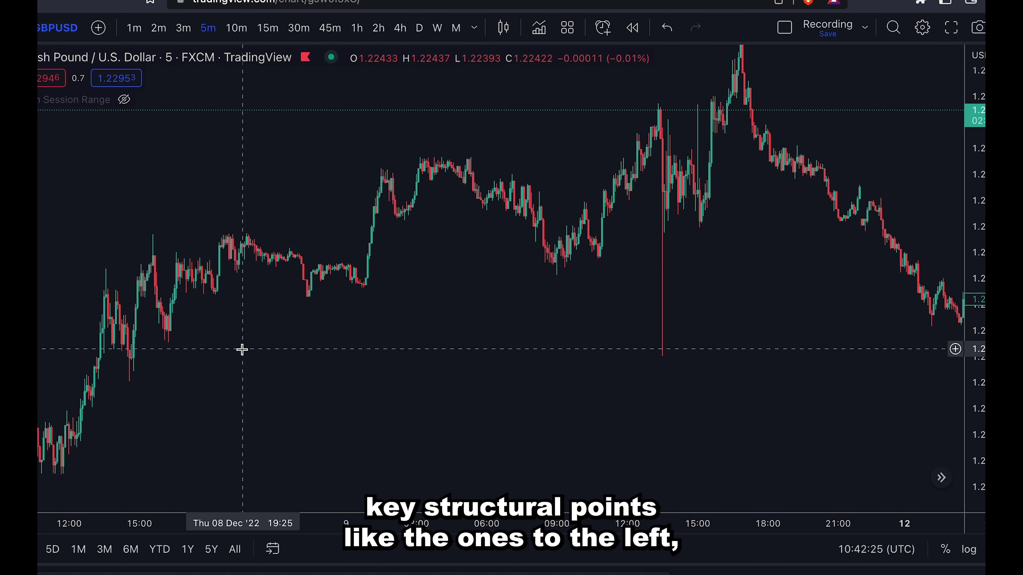
scroll(242, 350, "right", 2)
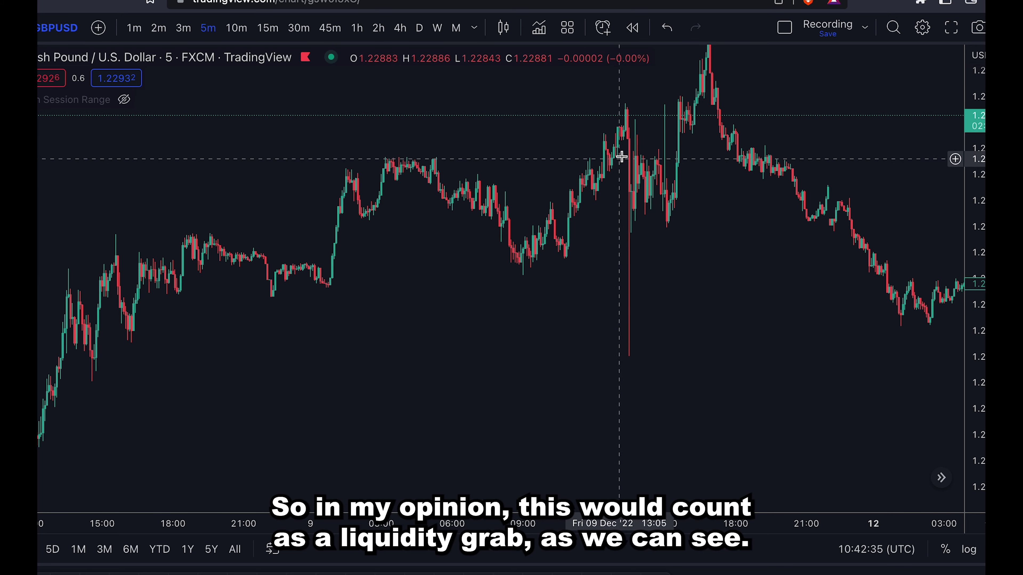
scroll(621, 155, "up", 3)
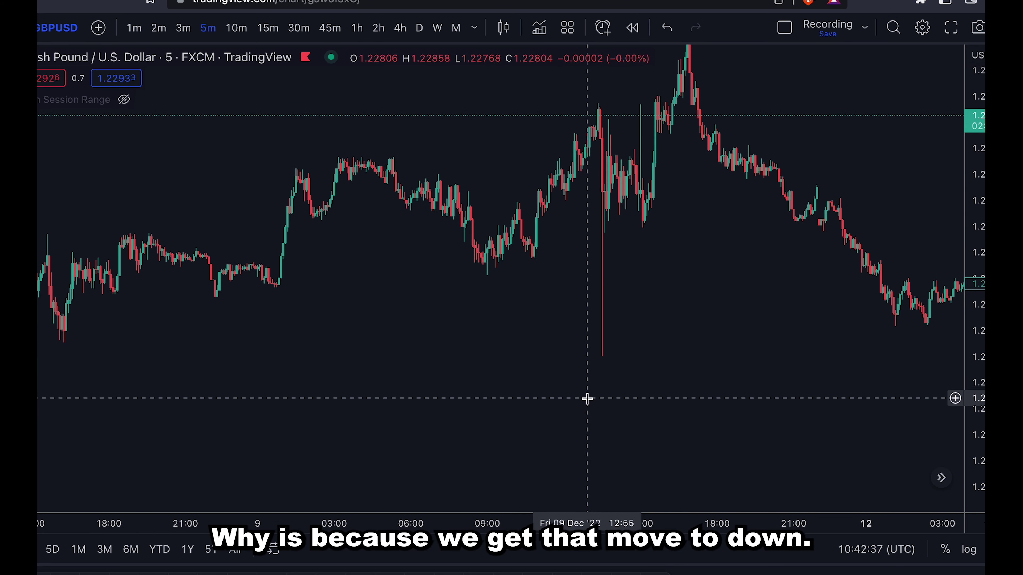
scroll(586, 399, "left", 3)
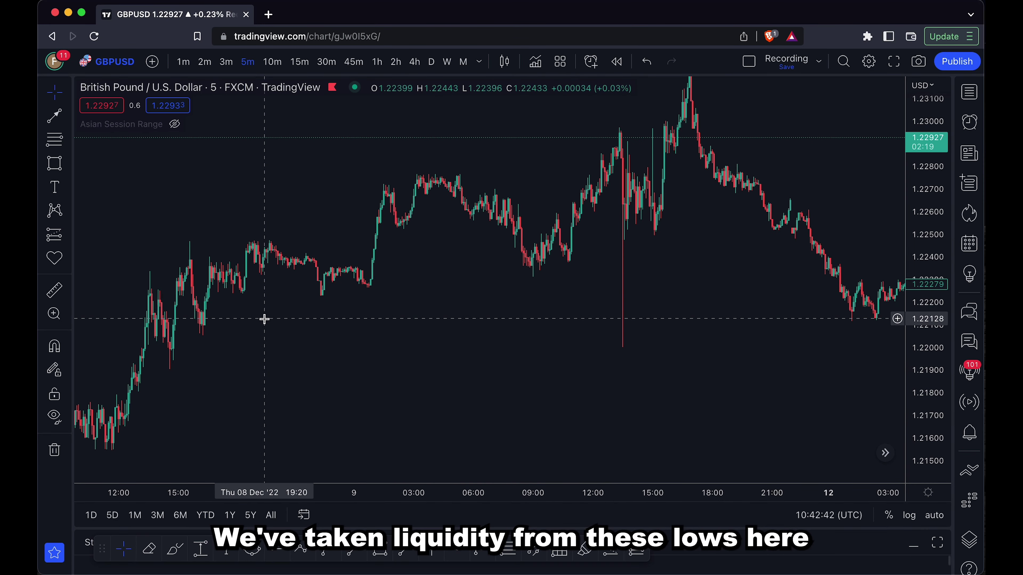
scroll(607, 315, "up", 2)
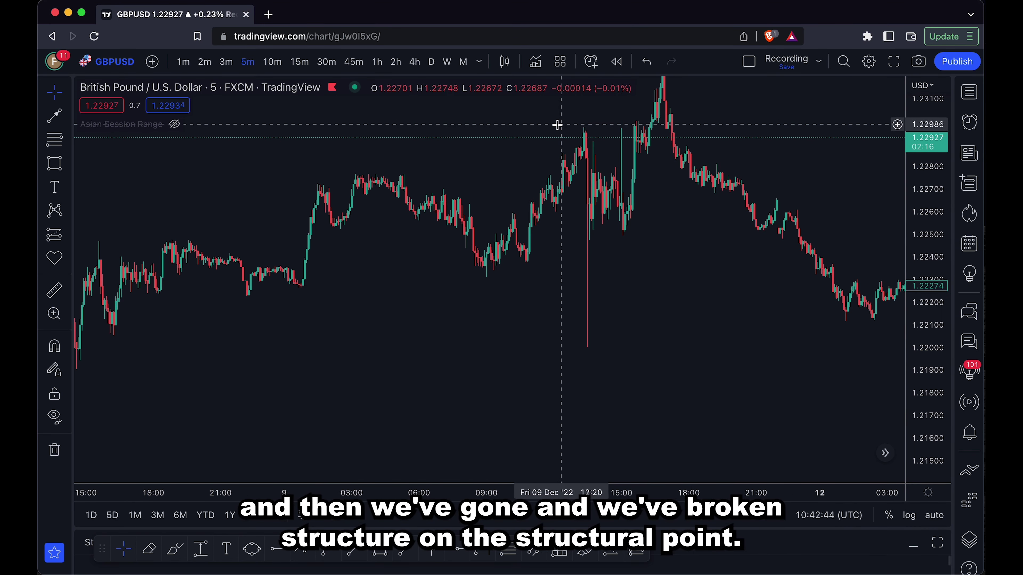
left_click_drag(581, 130, 566, 140)
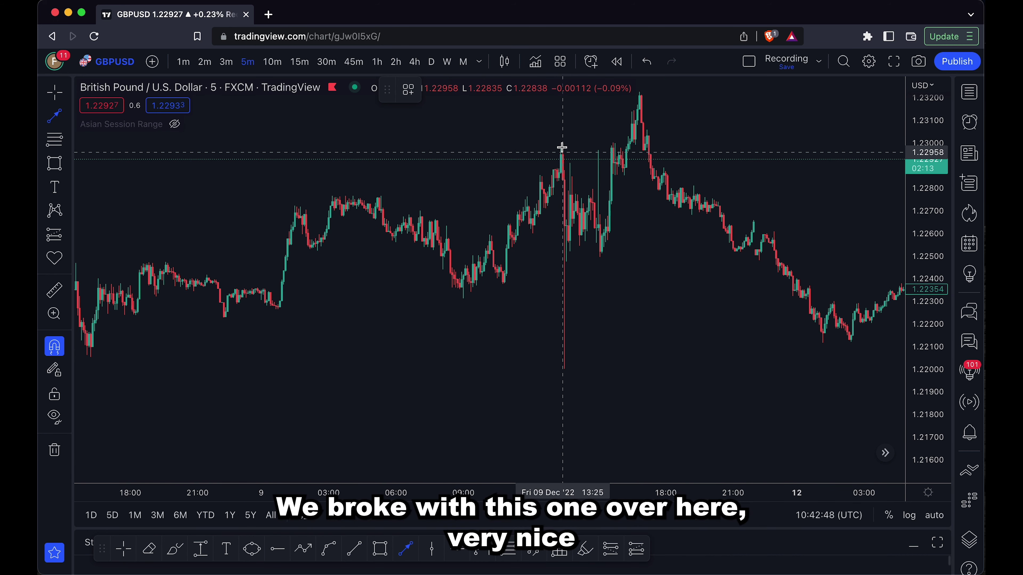
left_click_drag(562, 147, 598, 150)
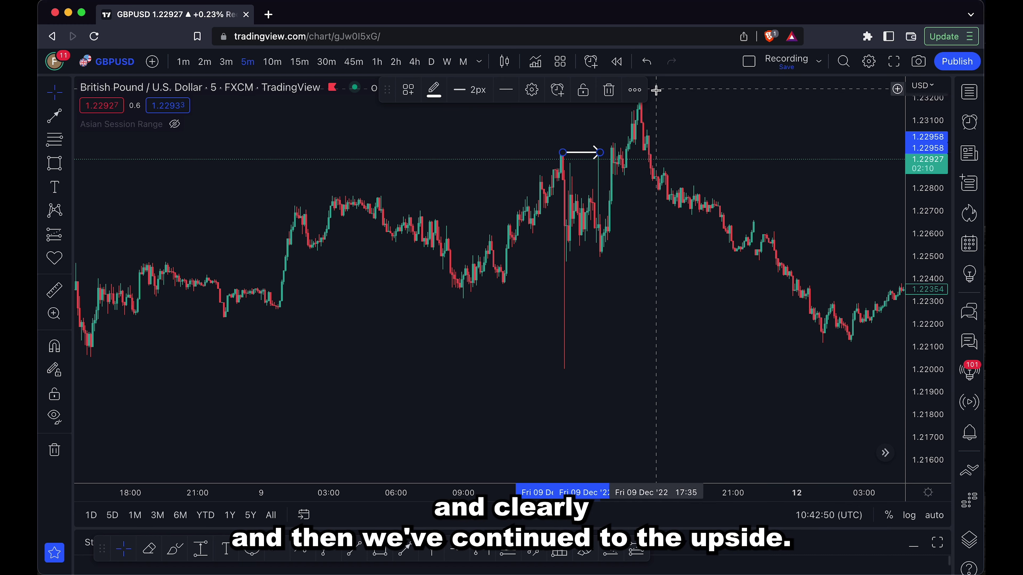
left_click(657, 247)
scroll(658, 247, "up", 2)
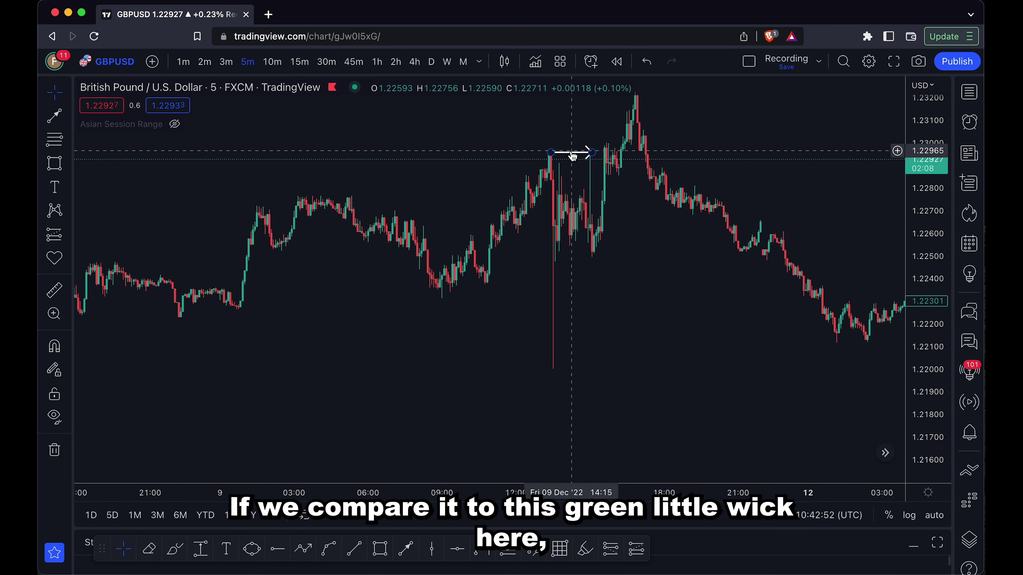
key("Delete")
scroll(572, 241, "up", 2)
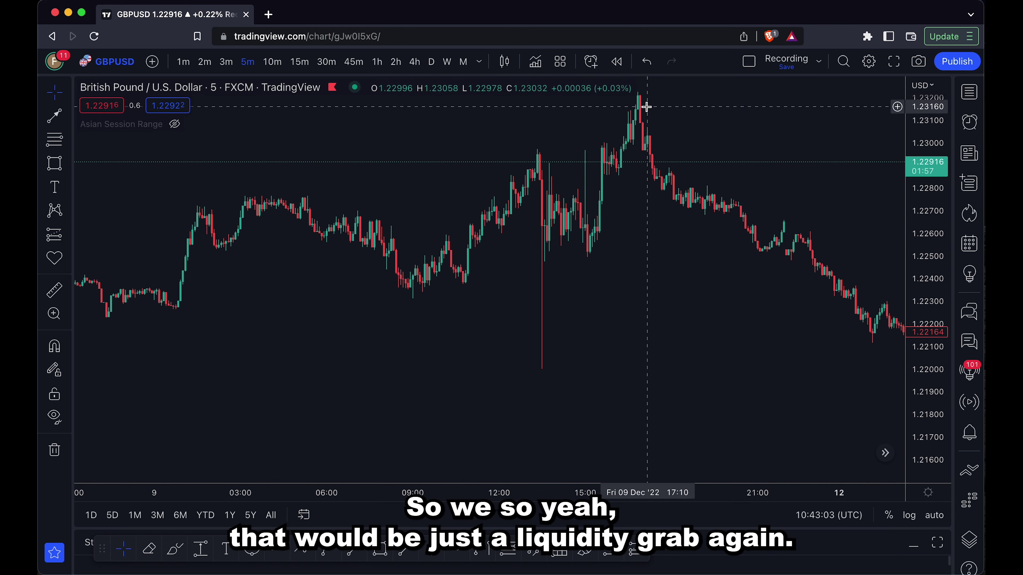
scroll(610, 259, "up", 1)
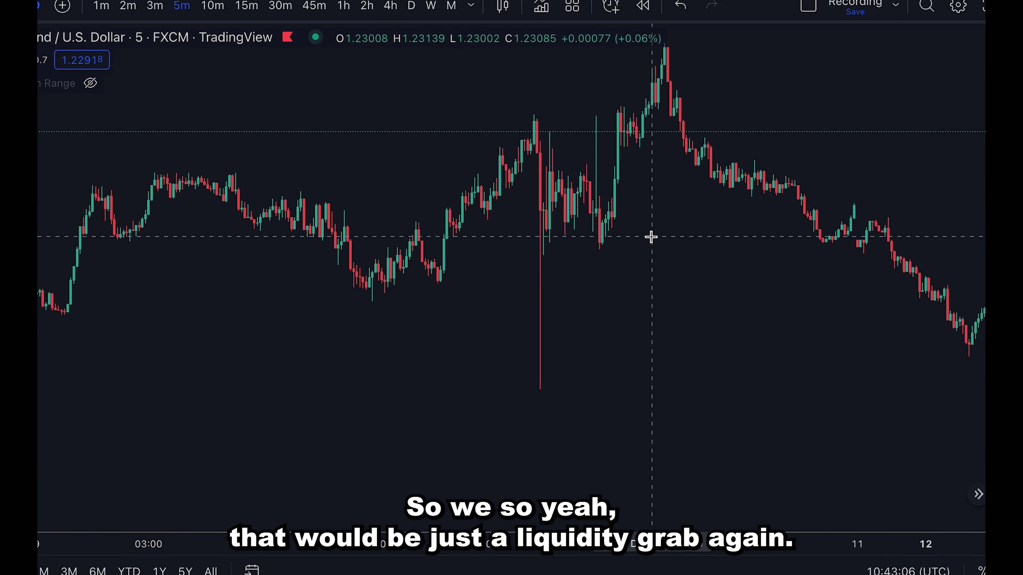
- Pan to 12 Dec and draw a $-template line under the Asian-session equal lows near 1.2209
left_click_drag(651, 237, 638, 250)
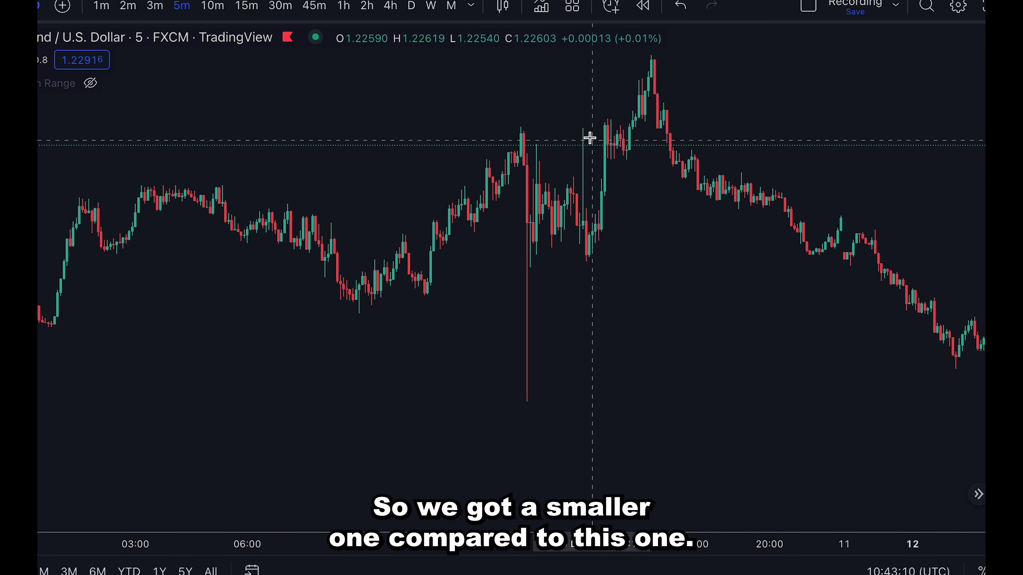
left_click_drag(778, 386, 315, 356)
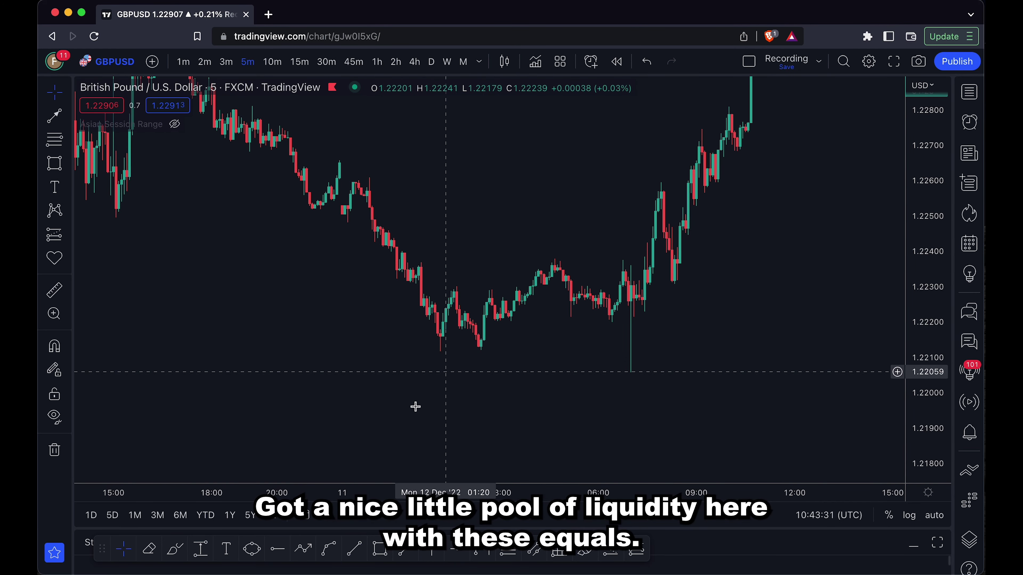
left_click(354, 549)
left_click(431, 361)
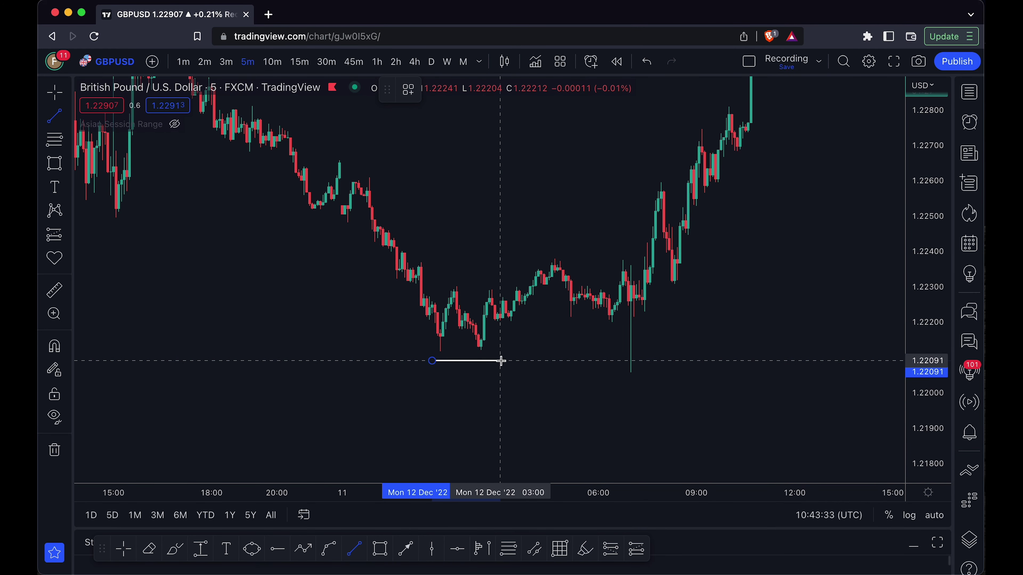
left_click(506, 360)
left_click(409, 90)
left_click(432, 169)
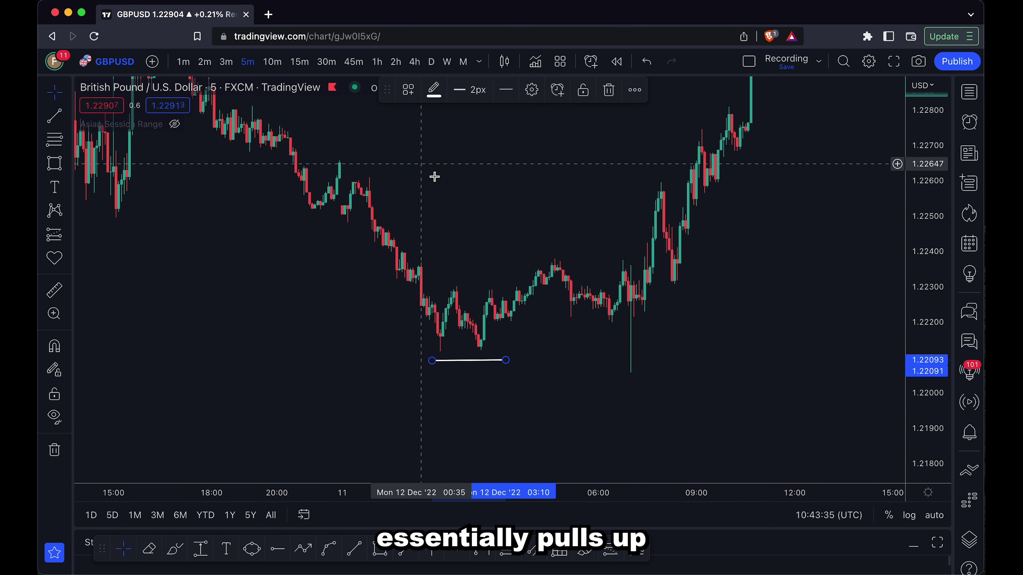
left_click_drag(715, 246, 676, 287)
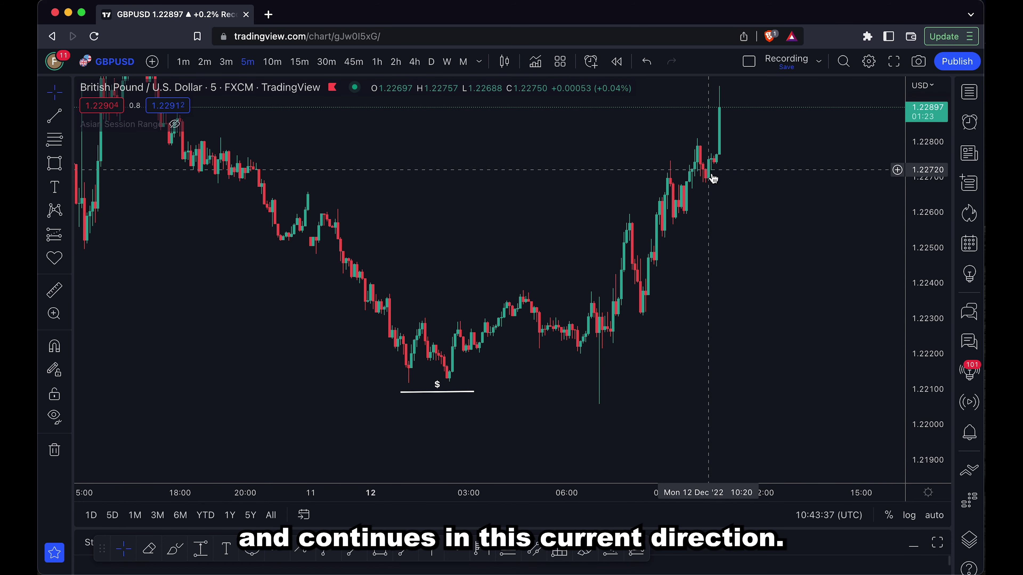
- Bring the latest 13 Dec bars into view and unhide the Asian Session Range indicator
scroll(758, 228, "up", 2)
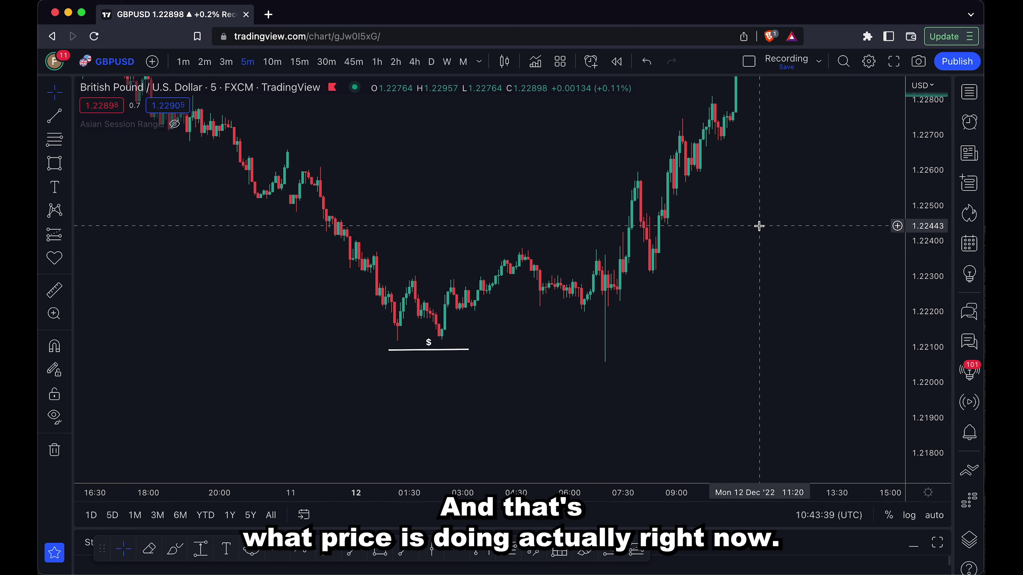
mouse_move(759, 226)
left_mouse_down()
mouse_move(710, 288)
mouse_move(752, 212)
left_mouse_up()
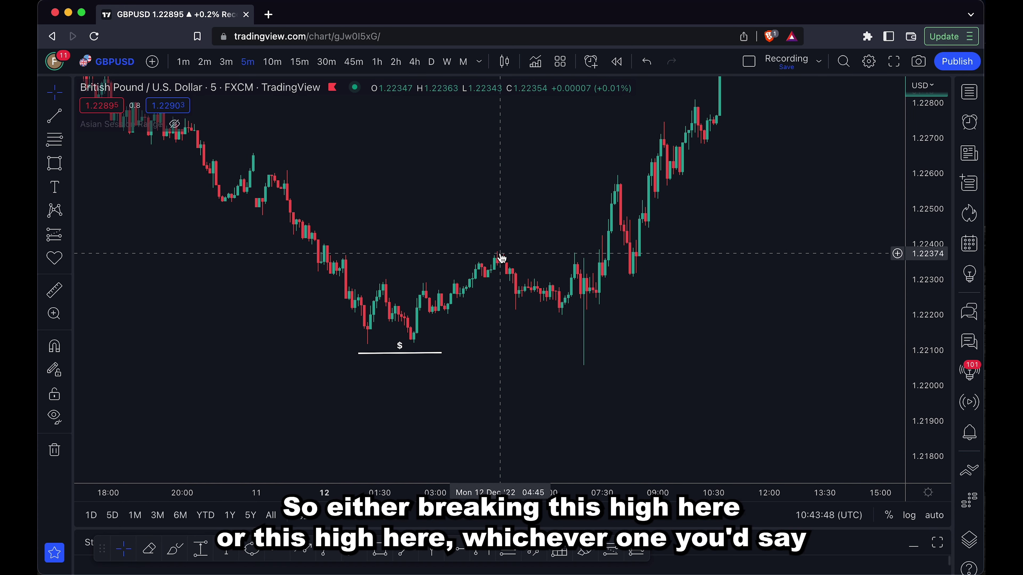
scroll(523, 237, "up", 3)
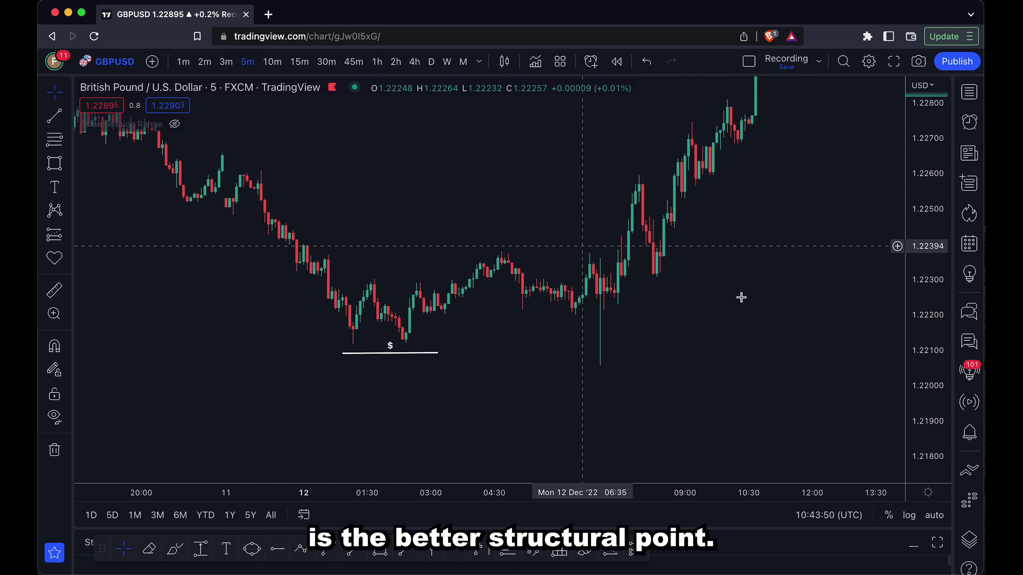
scroll(760, 330, "down", 3)
scroll(760, 330, "down", 2)
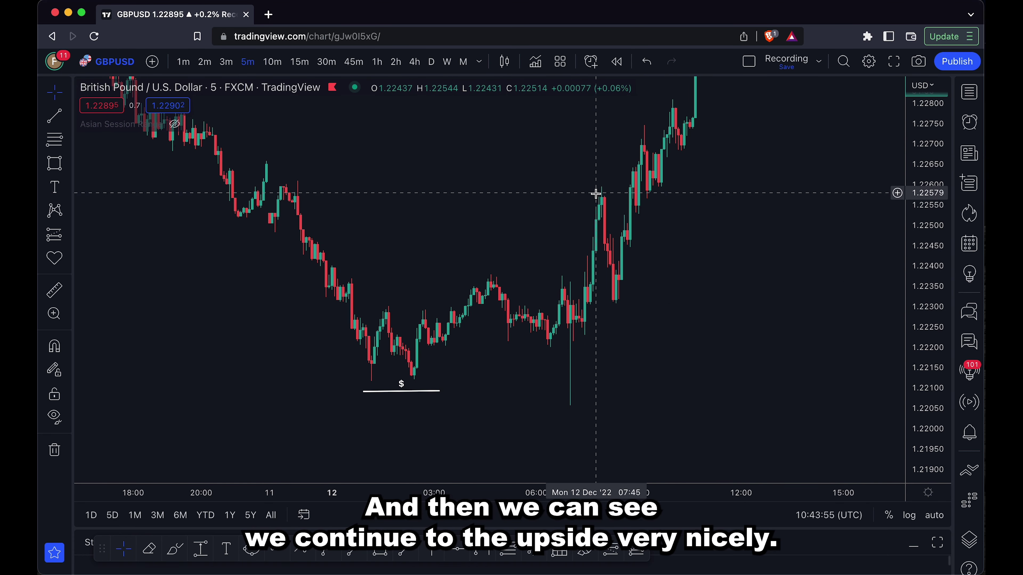
left_click_drag(922, 143, 923, 177)
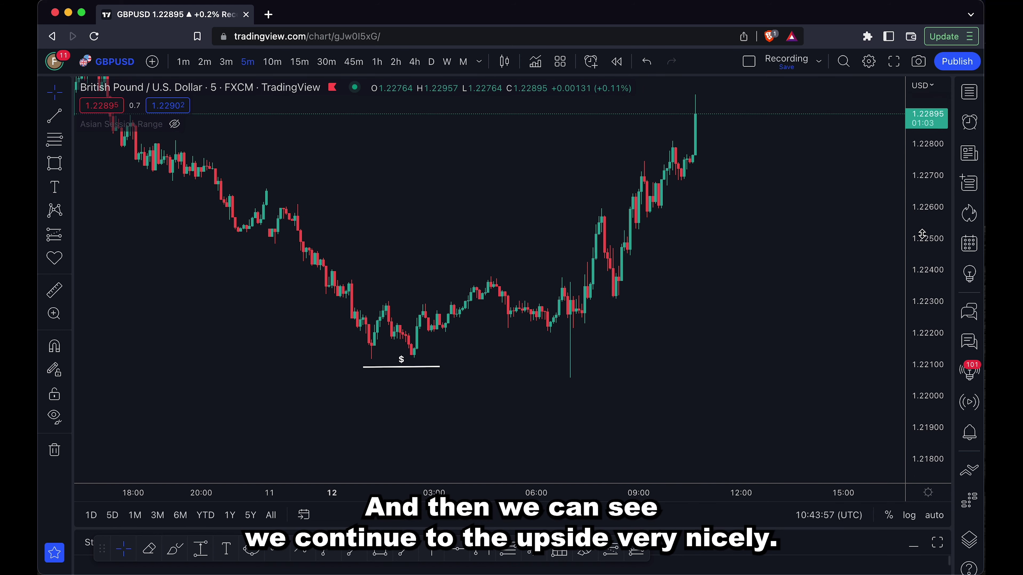
left_click_drag(472, 222, 625, 230)
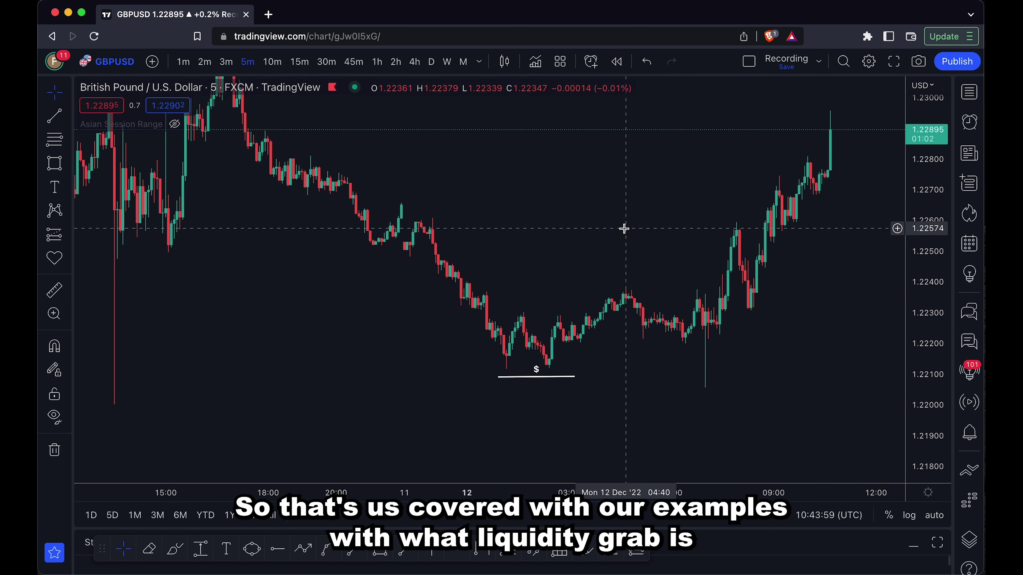
scroll(566, 275, "right", 5)
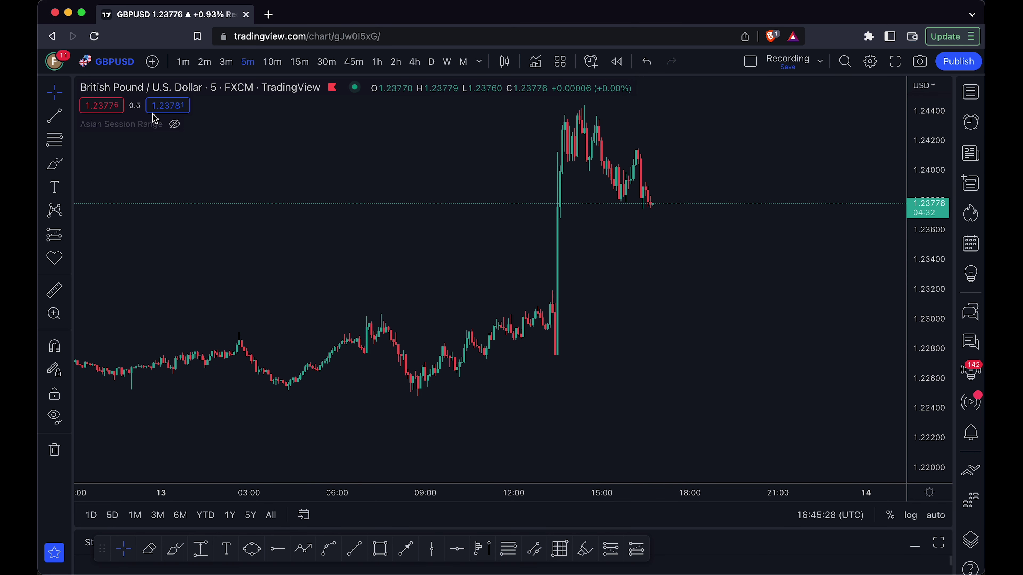
left_click(175, 124)
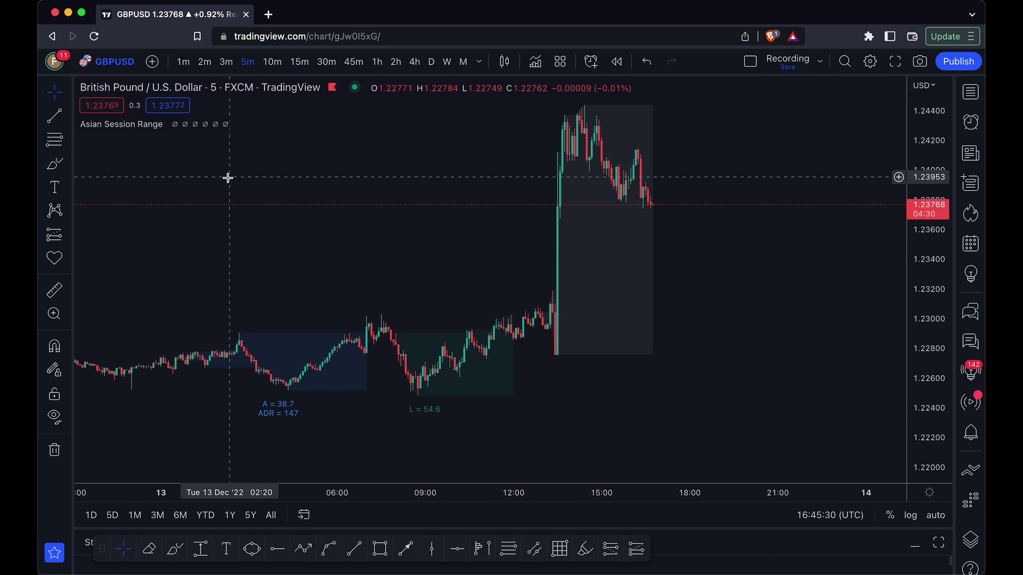
scroll(227, 176, "up", 1)
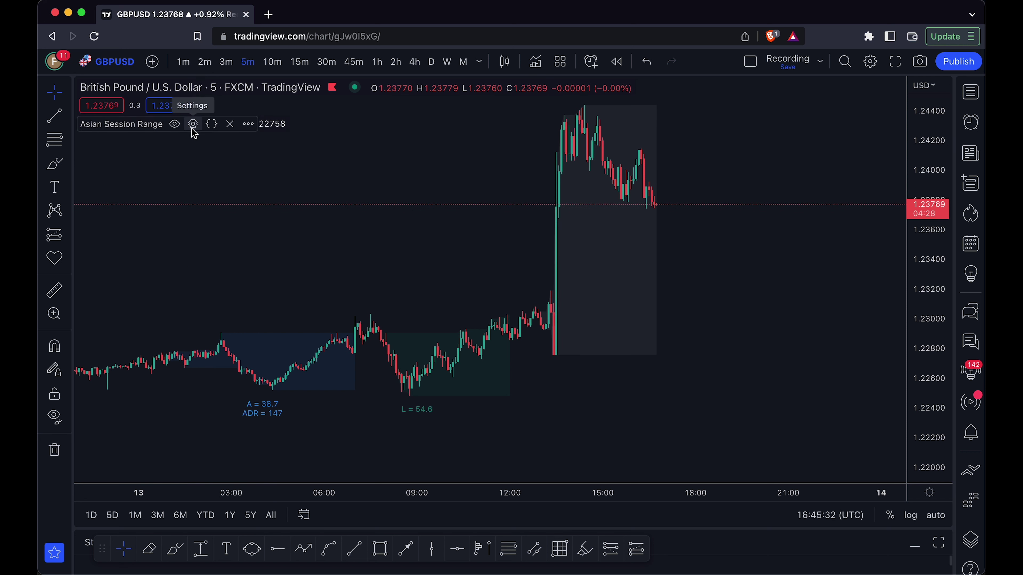
- Open the Asian Session Range settings and review inputs like New York 08:00–12:00 and 21-day ADR
left_click(193, 124)
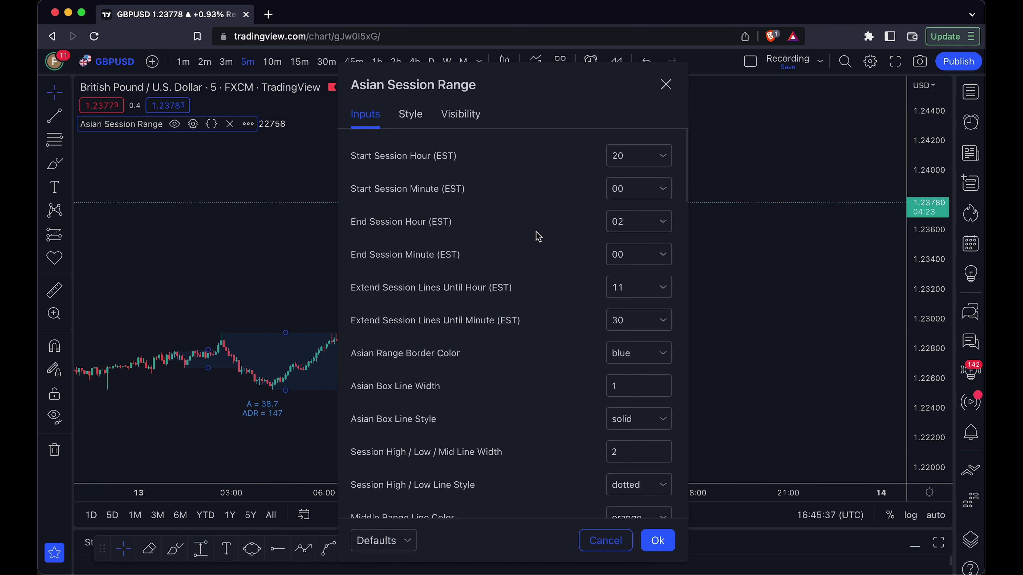
scroll(539, 237, "down", 3)
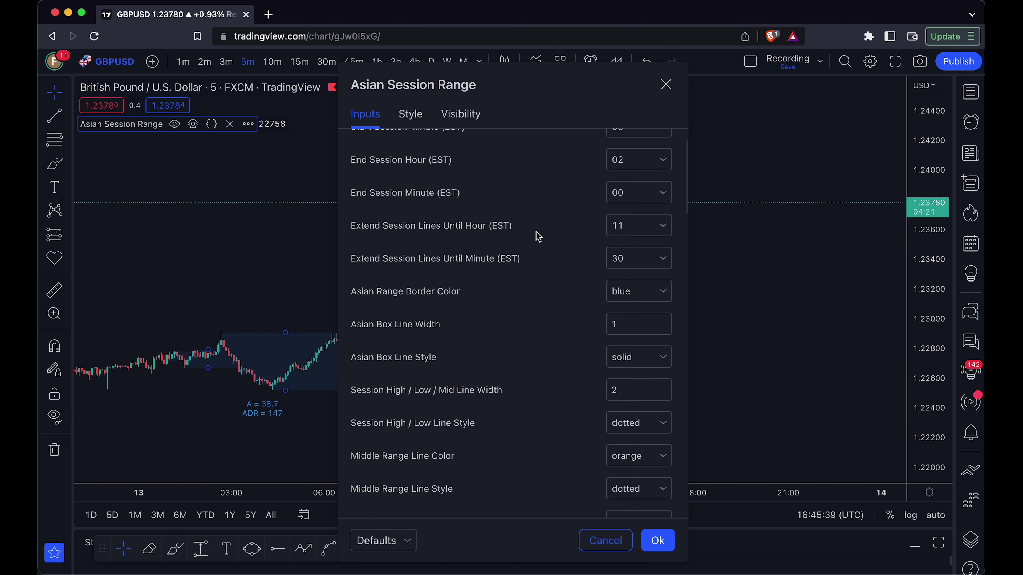
scroll(539, 237, "down", 2)
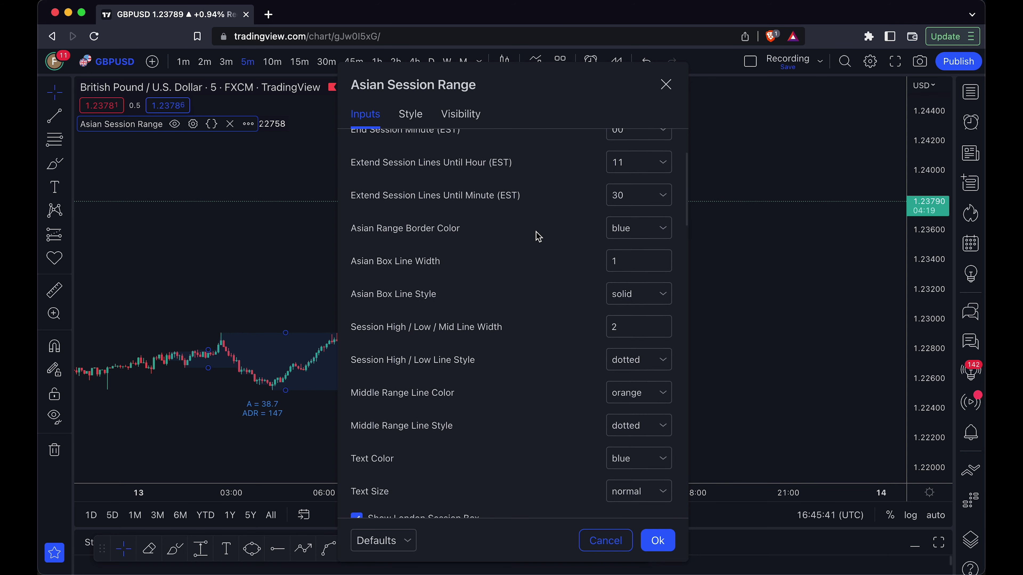
scroll(539, 236, "down", 1)
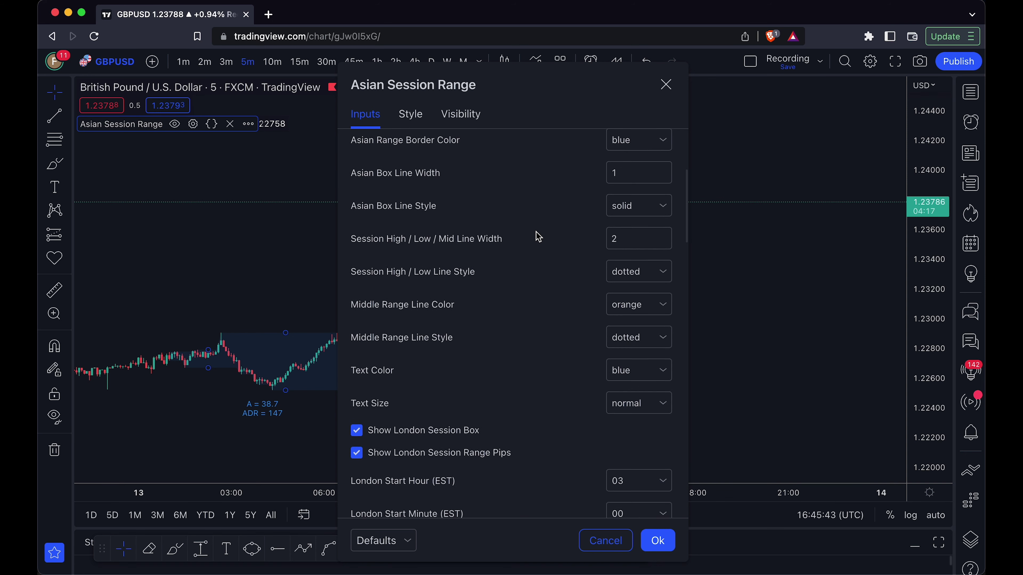
scroll(538, 237, "down", 3)
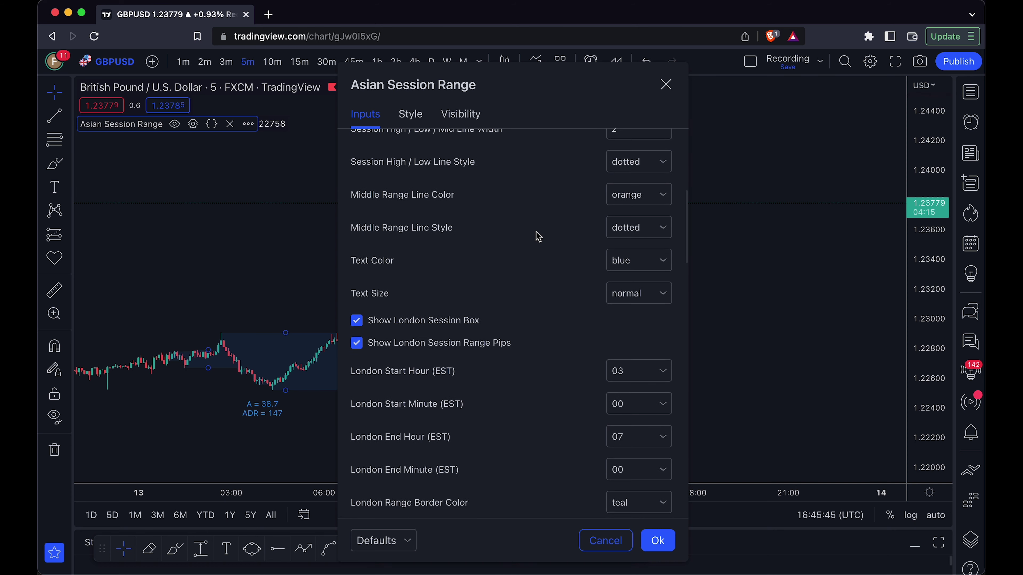
scroll(538, 237, "down", 5)
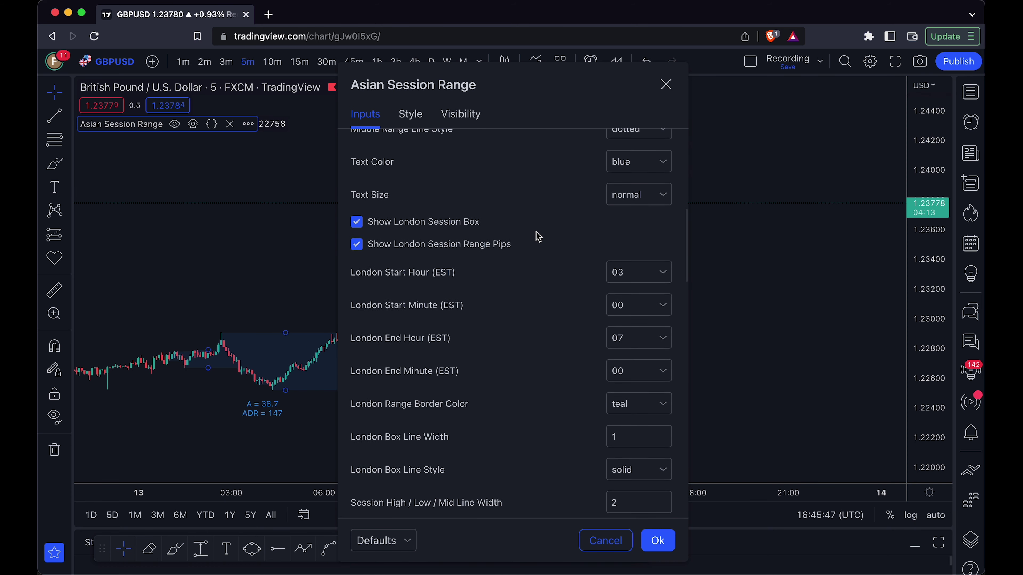
scroll(539, 237, "down", 2)
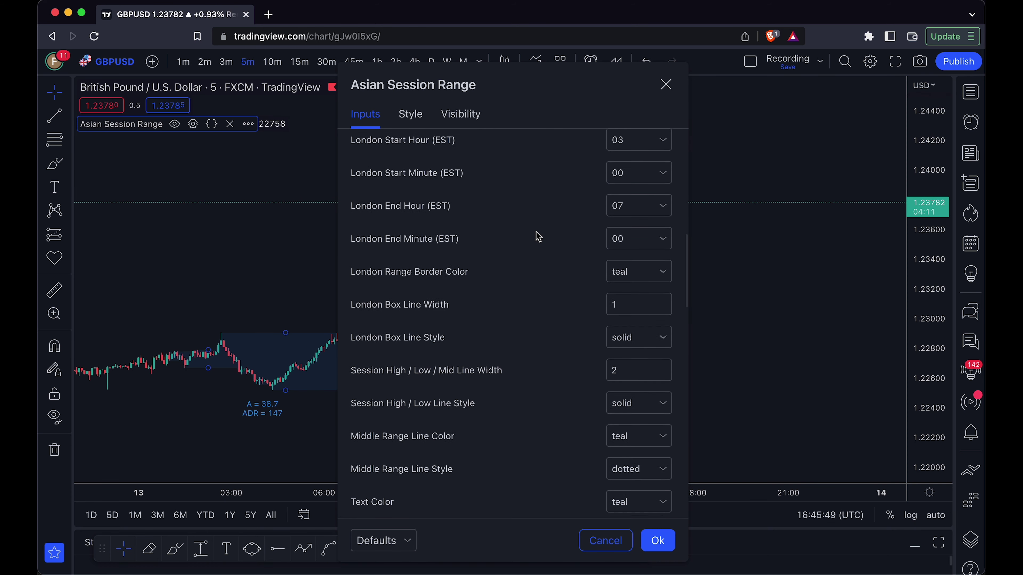
scroll(539, 236, "down", 6)
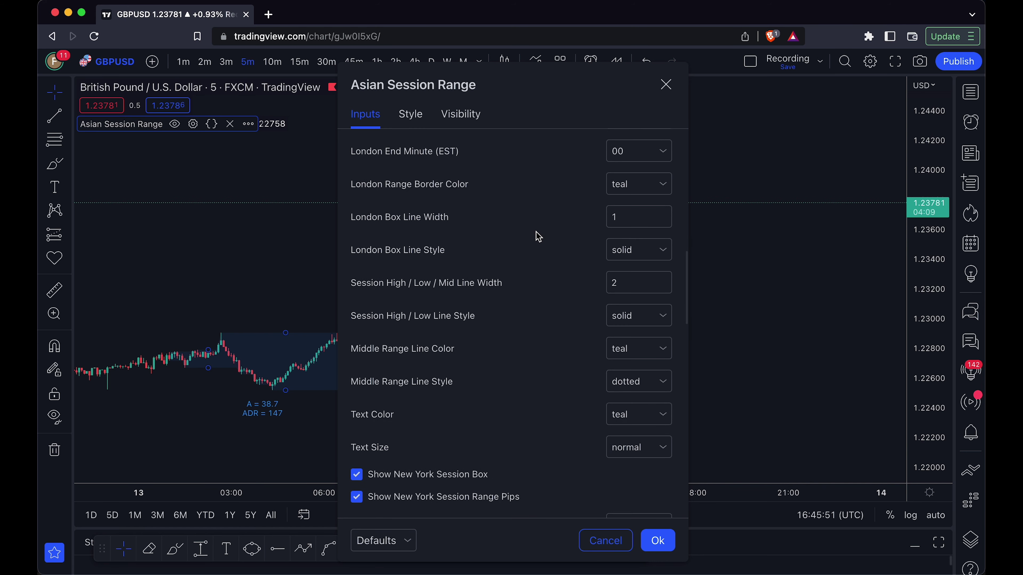
scroll(538, 237, "down", 4)
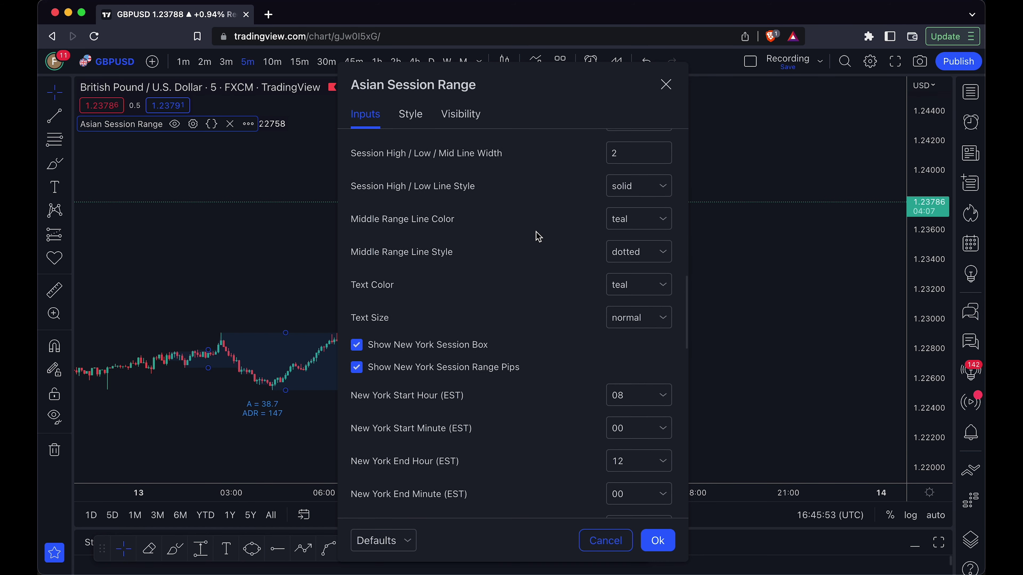
scroll(538, 236, "down", 2)
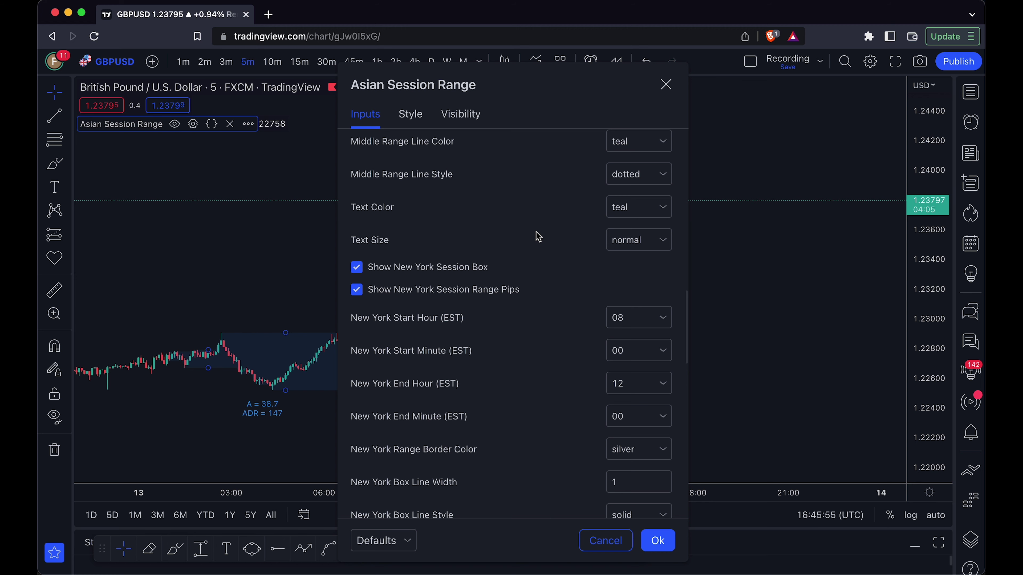
scroll(538, 236, "down", 6)
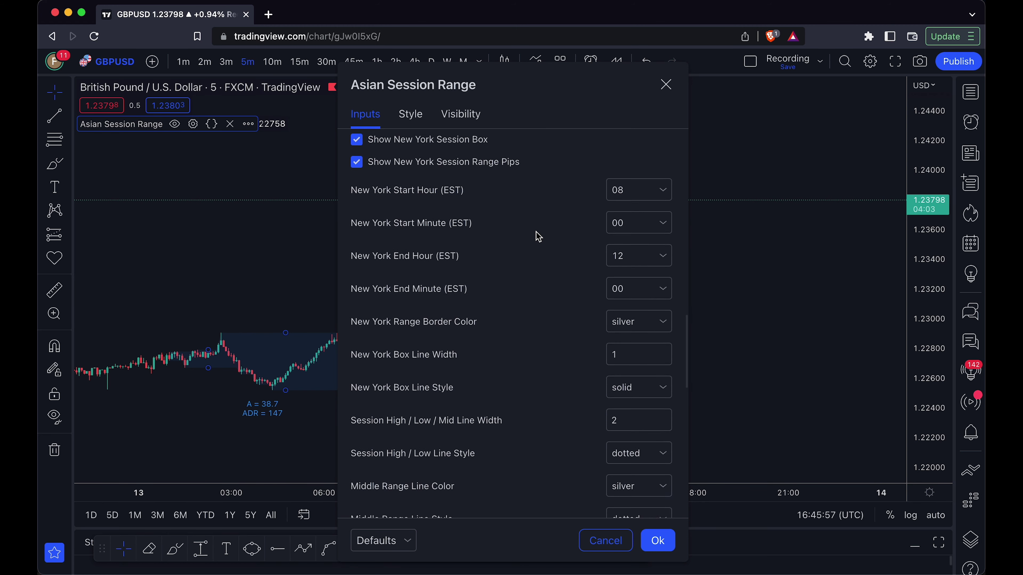
scroll(538, 237, "down", 2)
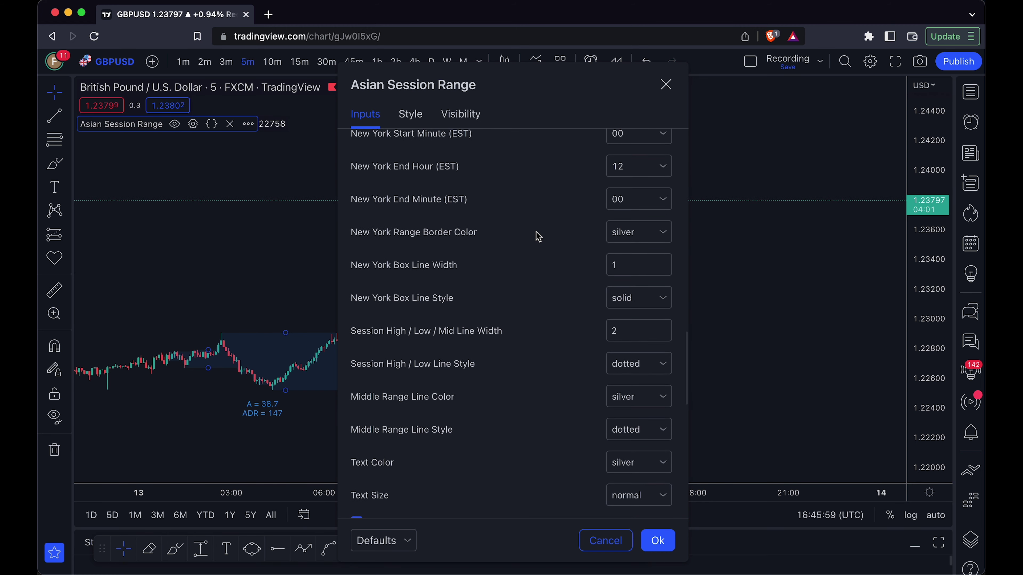
scroll(538, 237, "down", 4)
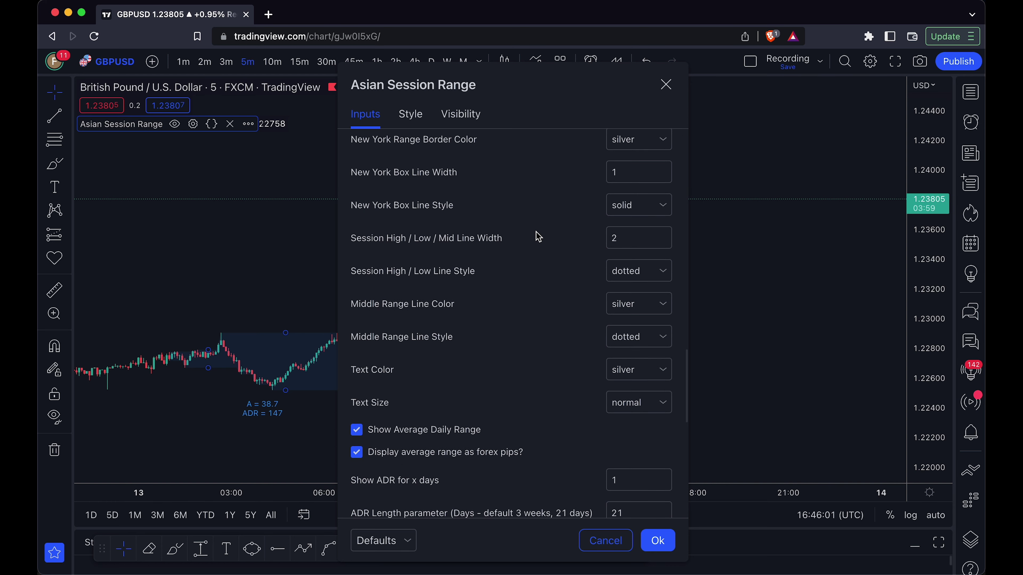
scroll(538, 237, "down", 5)
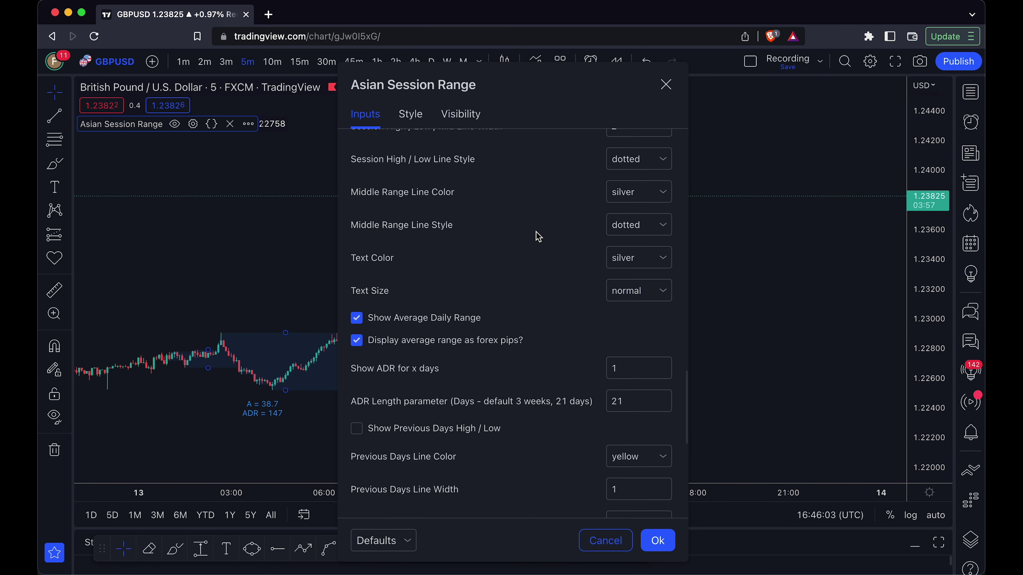
scroll(538, 237, "down", 5)
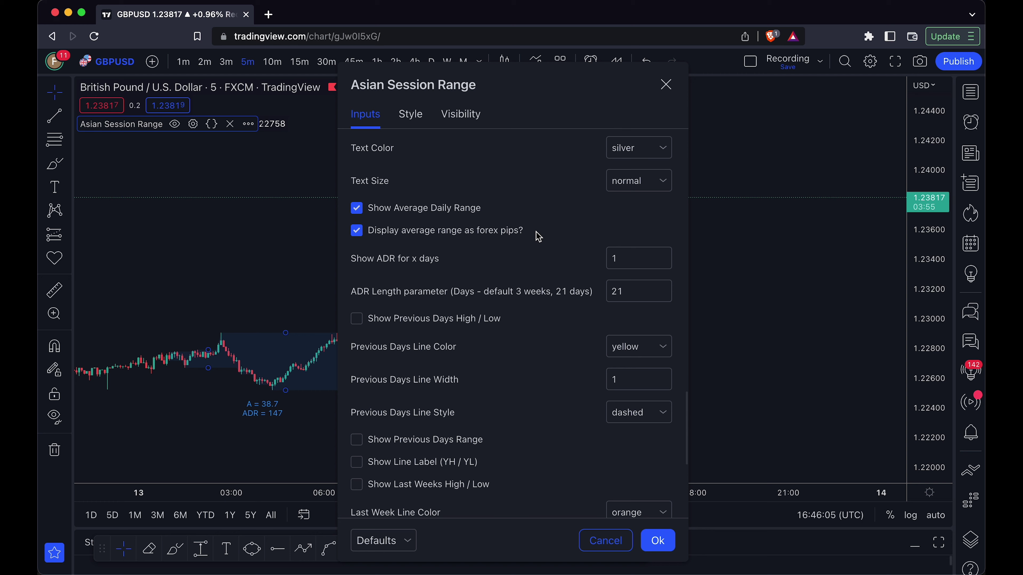
scroll(538, 237, "down", 5)
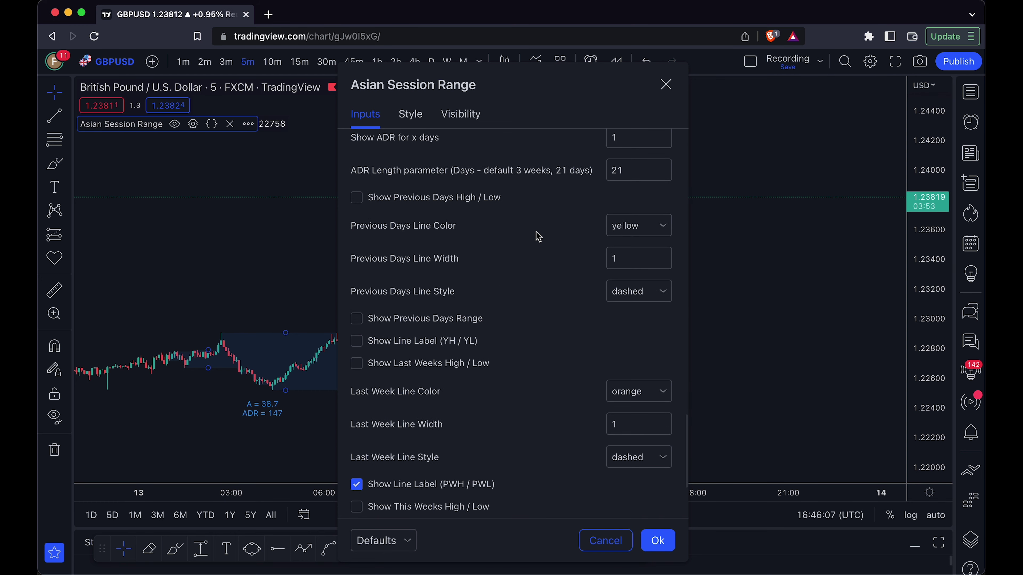
scroll(538, 237, "down", 5)
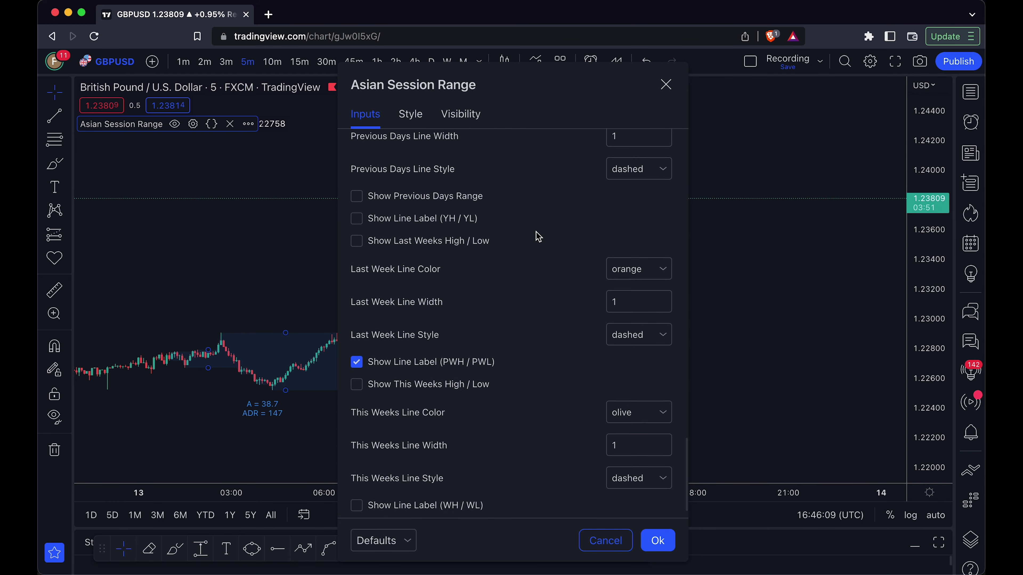
scroll(538, 237, "down", 1)
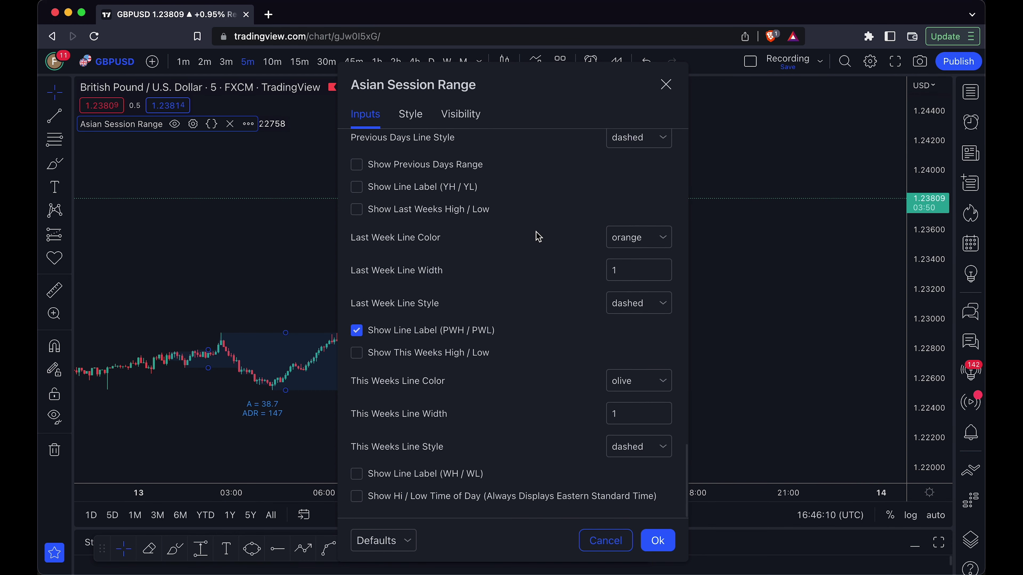
- View the Asian Session Range visibility settings: every timeframe enabled except hours
left_click(415, 116)
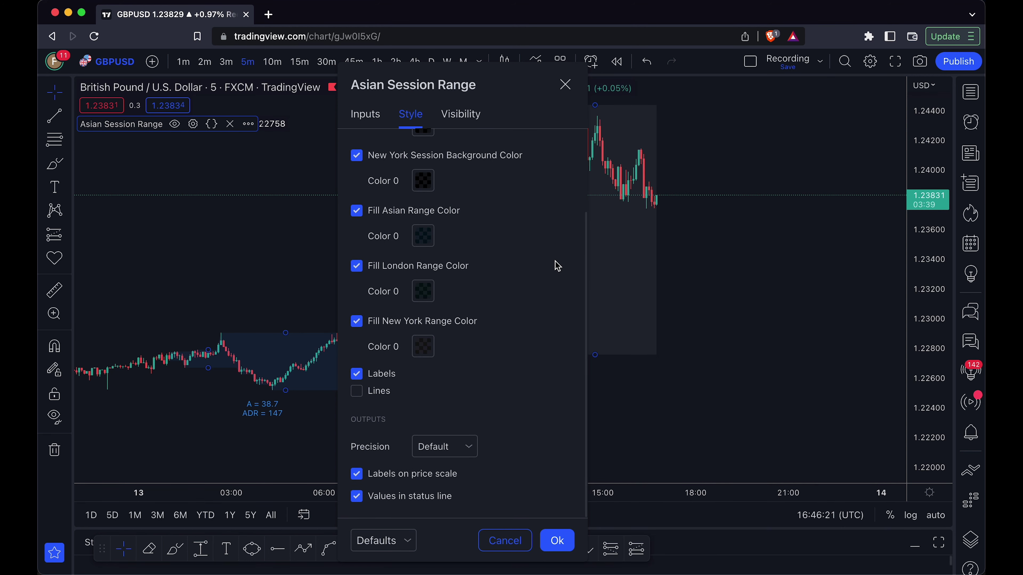
scroll(557, 266, "up", 3)
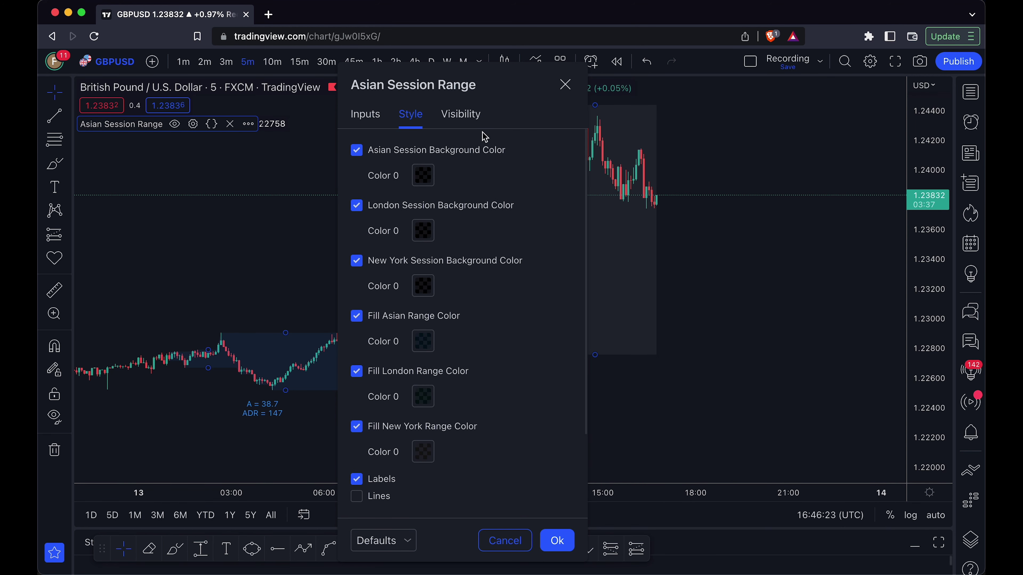
left_click(467, 117)
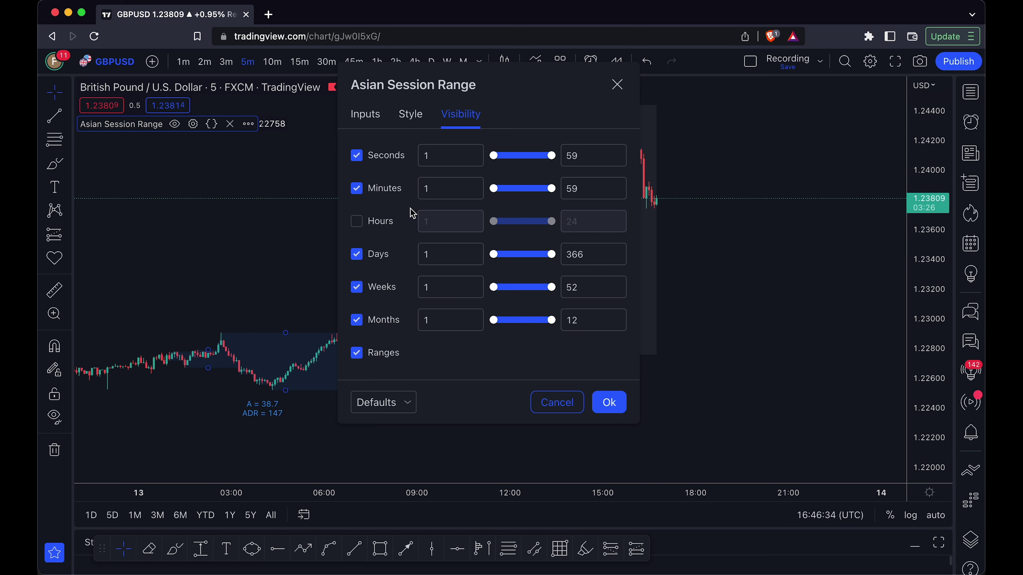
- Apply the settings, move GBPUSD to 1-hour candles hiding the range boxes, and open the chart menu
left_click(608, 402)
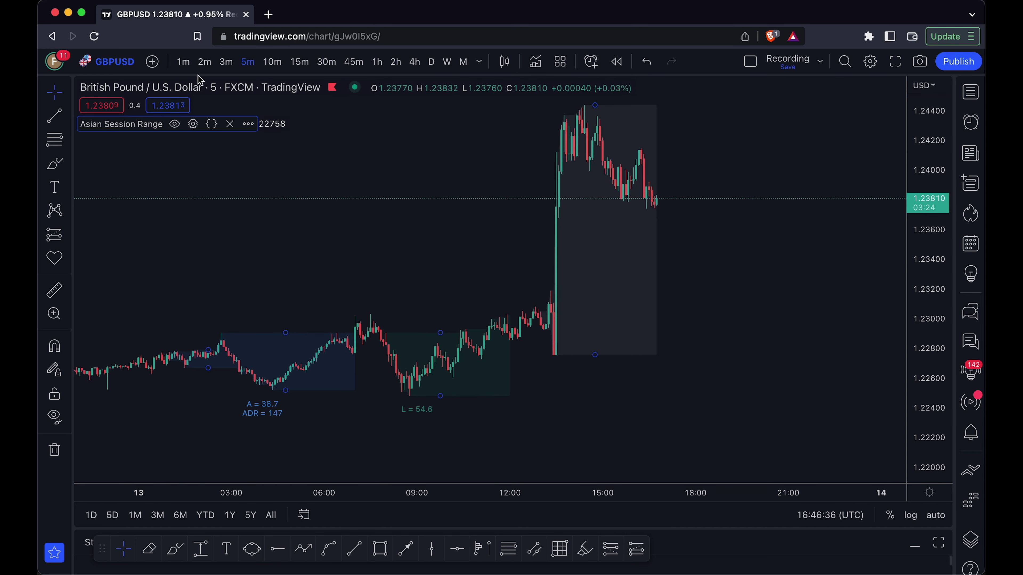
left_click(376, 62)
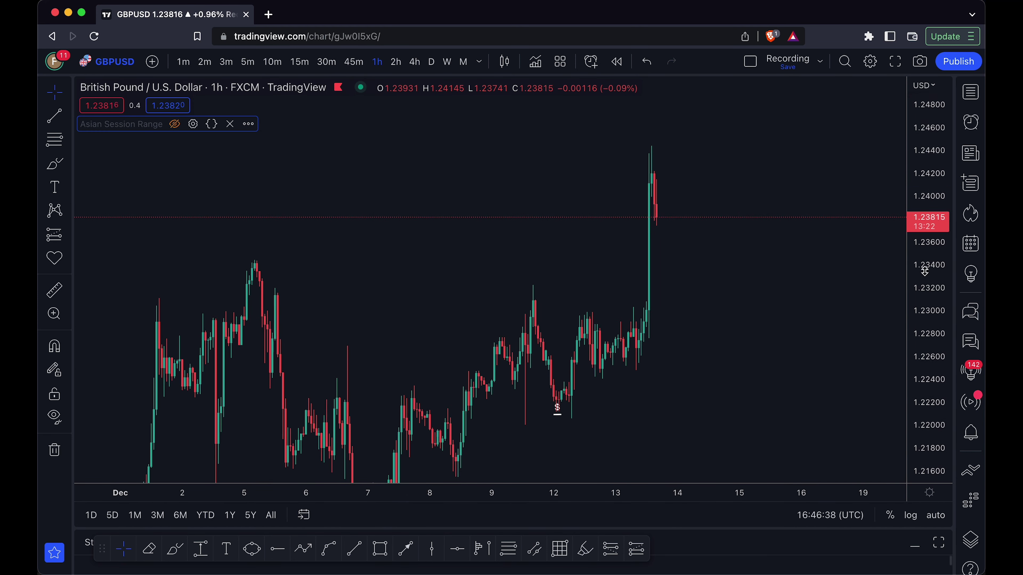
left_click_drag(924, 272, 751, 345)
right_click(680, 313)
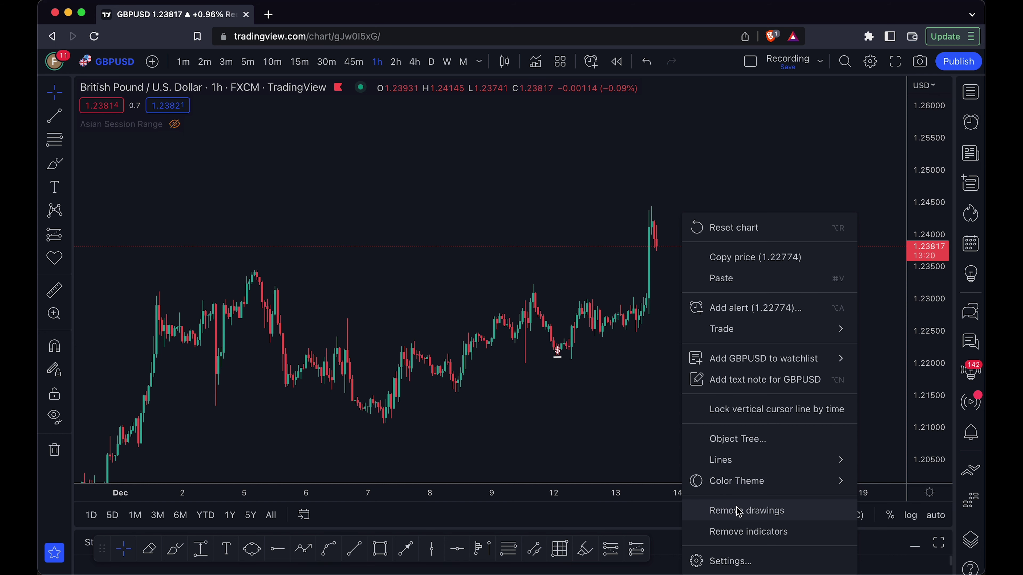